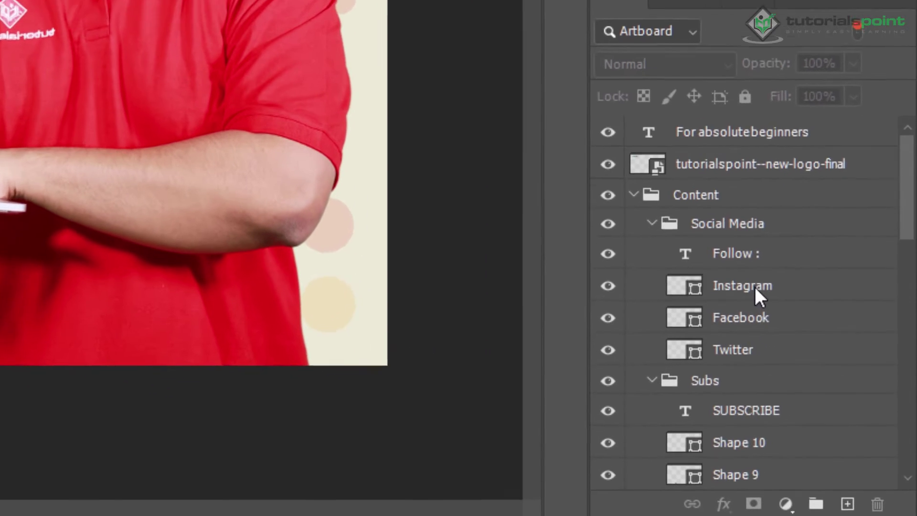
Create a 1920×1080 black-background document named 'Layer in Photoshop', then return to the banner.
scroll(845, 420, down, 5)
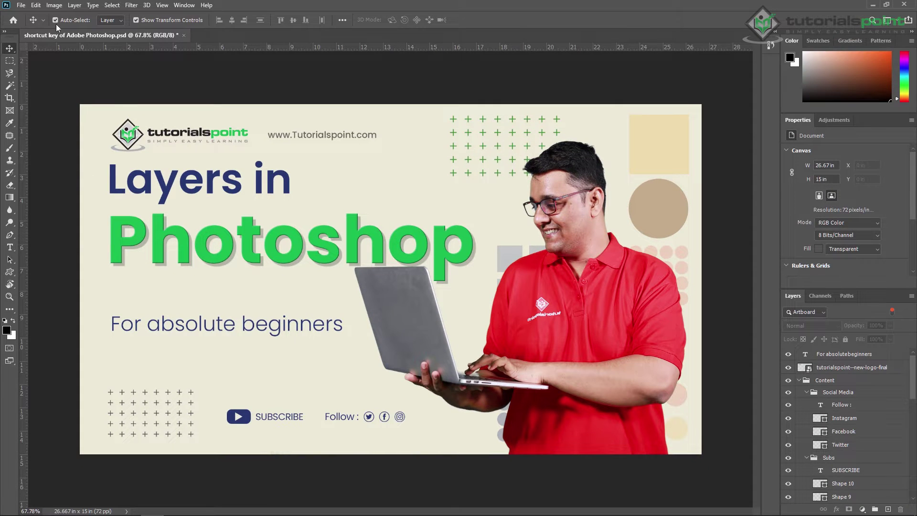
click(21, 5)
click(32, 17)
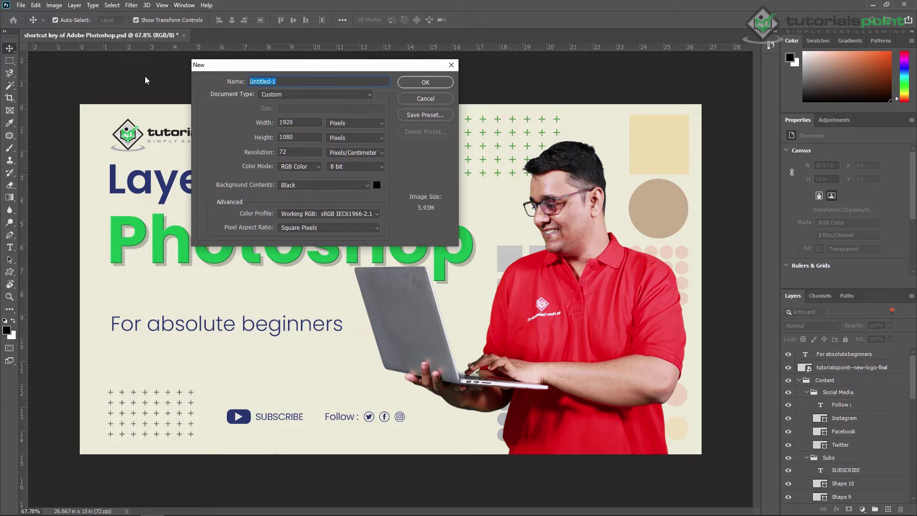
text(Layer in Photoshop)
click(312, 186)
click(311, 185)
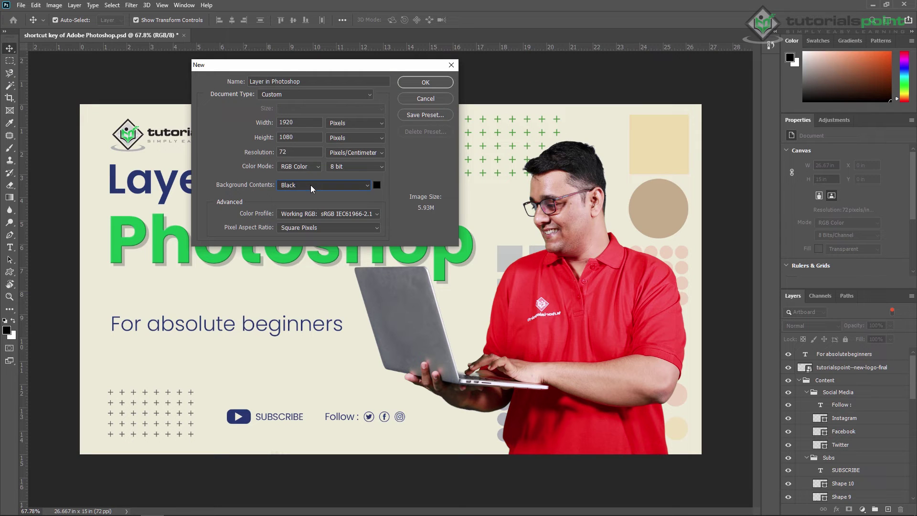
click(432, 82)
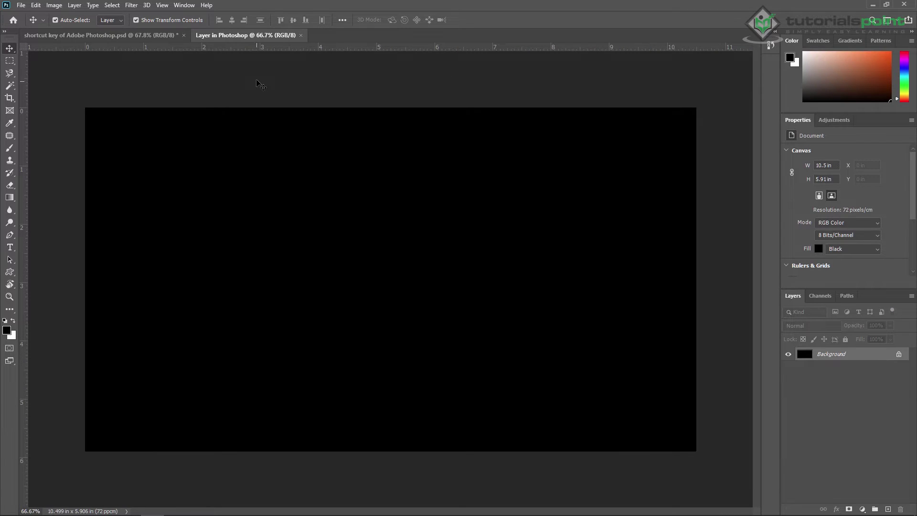
click(145, 34)
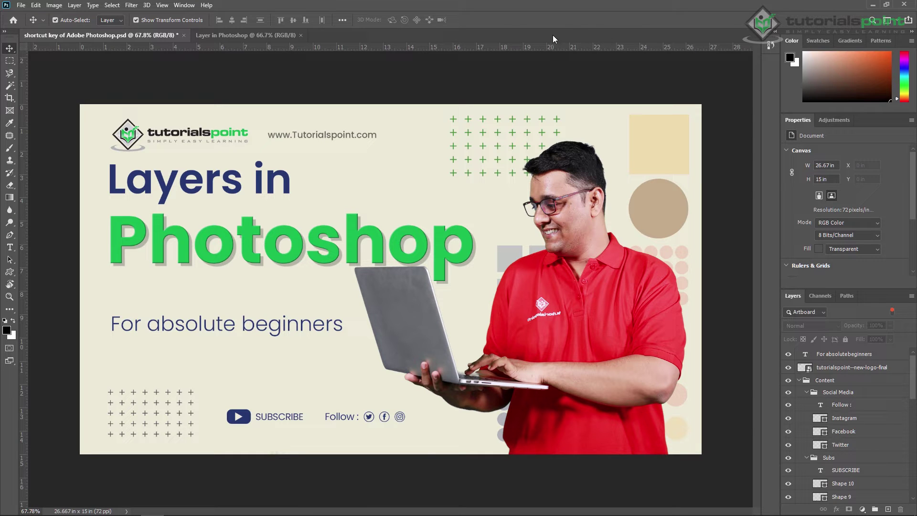
click(256, 34)
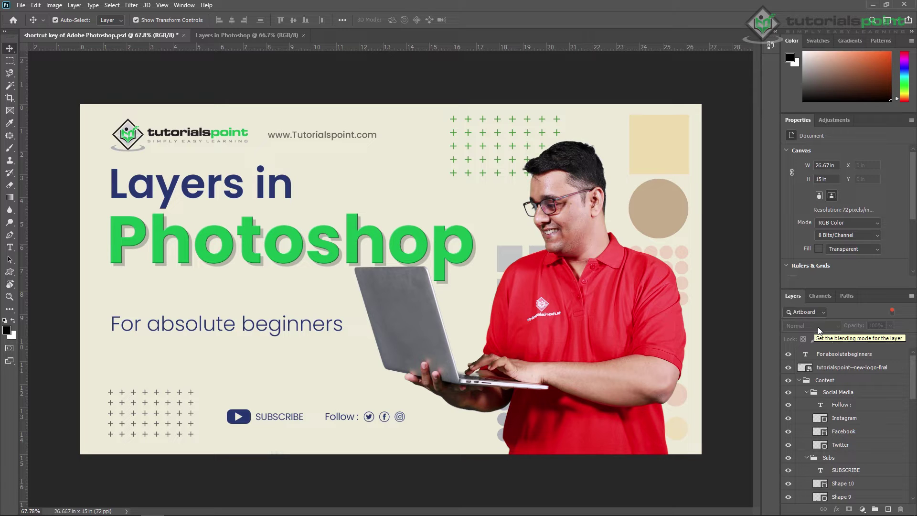
scroll(833, 437, down, 3)
click(850, 432)
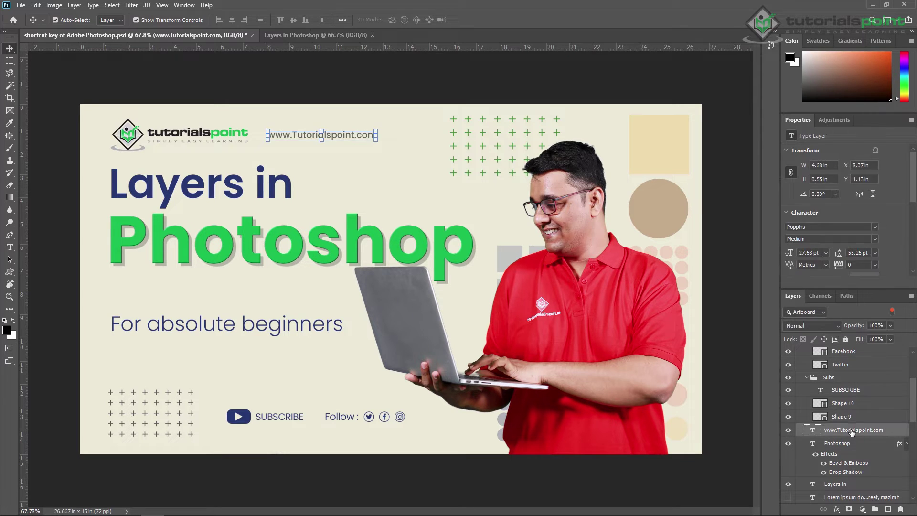
click(817, 328)
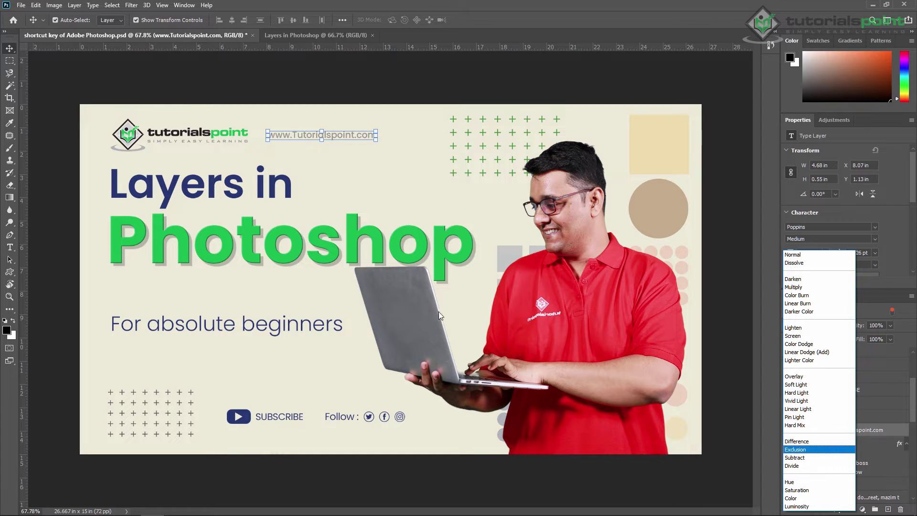
click(359, 236)
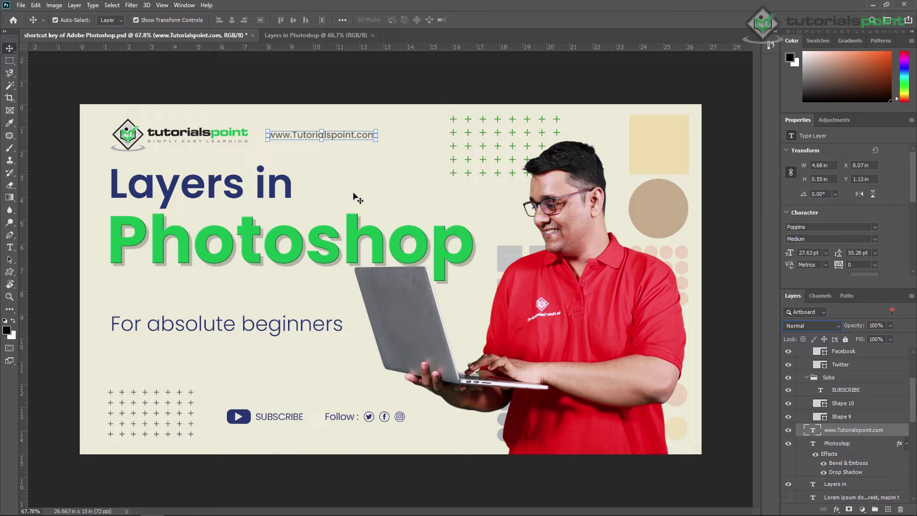
right_click(278, 234)
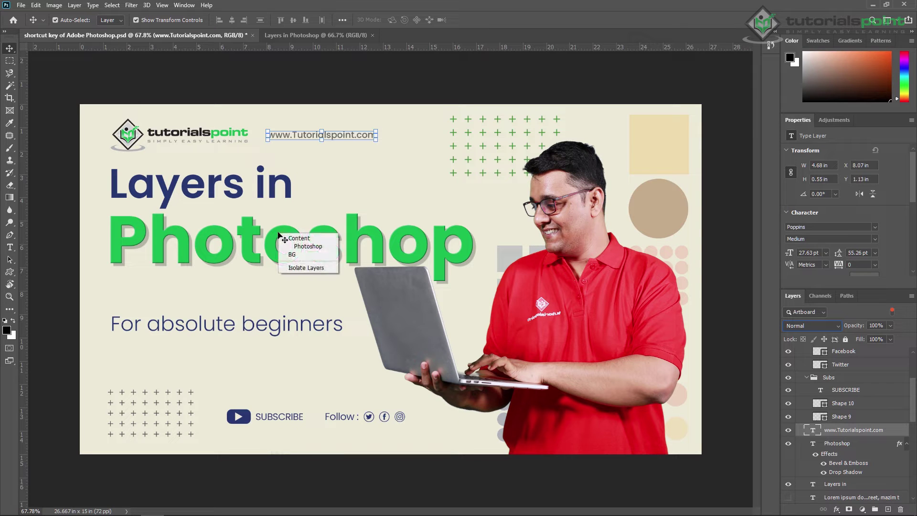
click(300, 246)
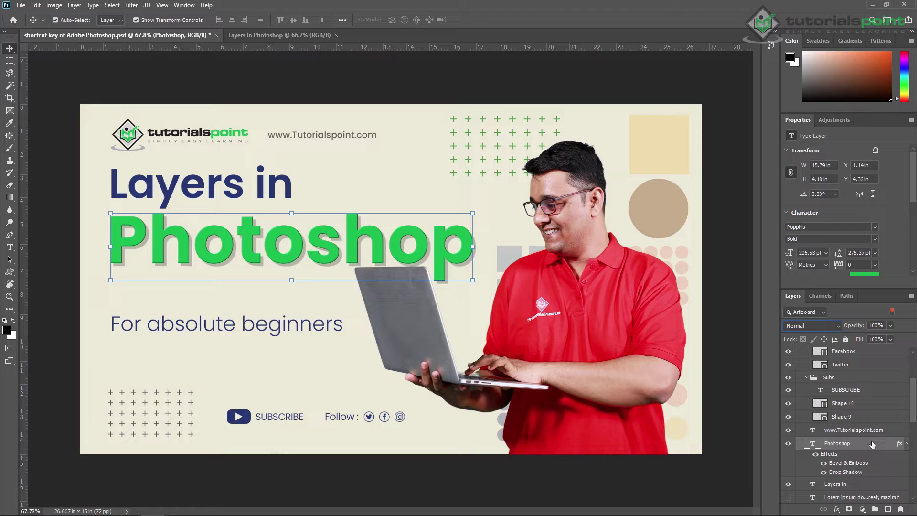
click(817, 327)
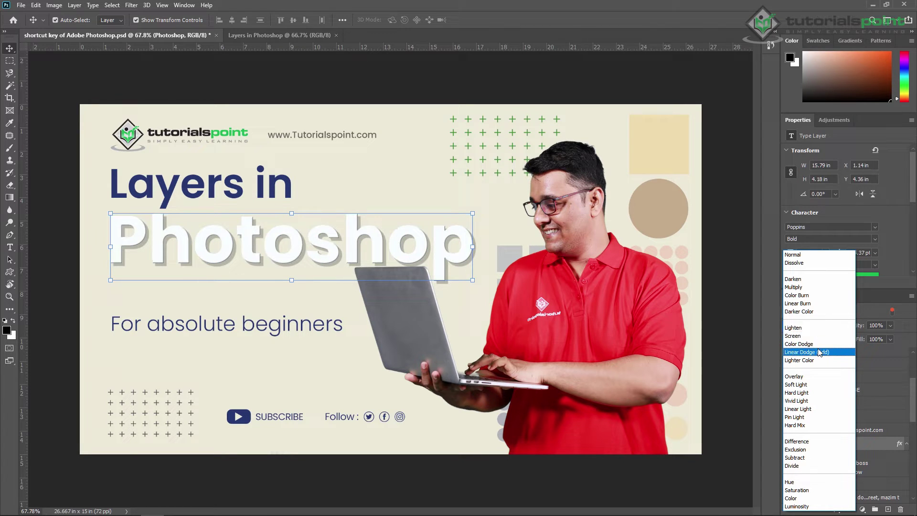
key(Down)
key(Down)
key(Down)
key(Down)
key(Down)
key(Down)
key(Down)
key(Down)
key(Down)
key(Down)
key(Down)
key(Down)
key(Down)
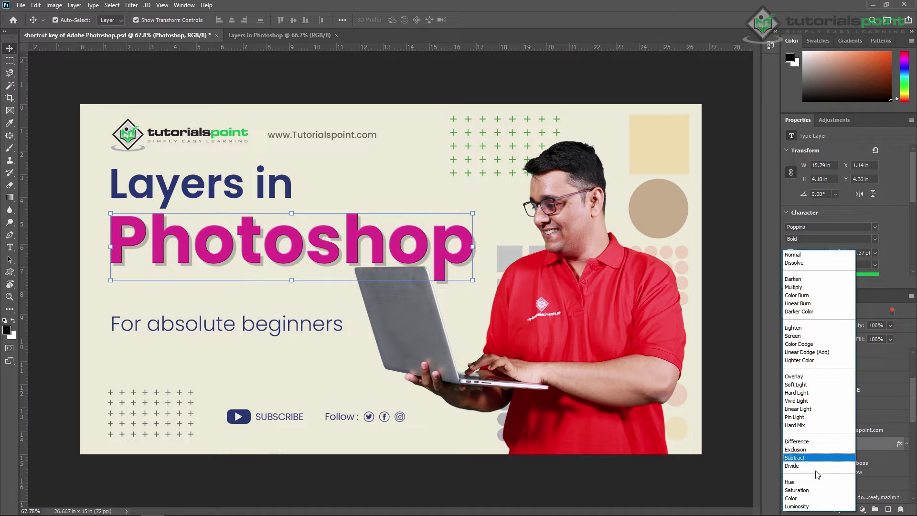
key(Up)
key(Up)
key(Up)
key(Up)
key(Up)
key(Up)
key(Up)
key(Escape)
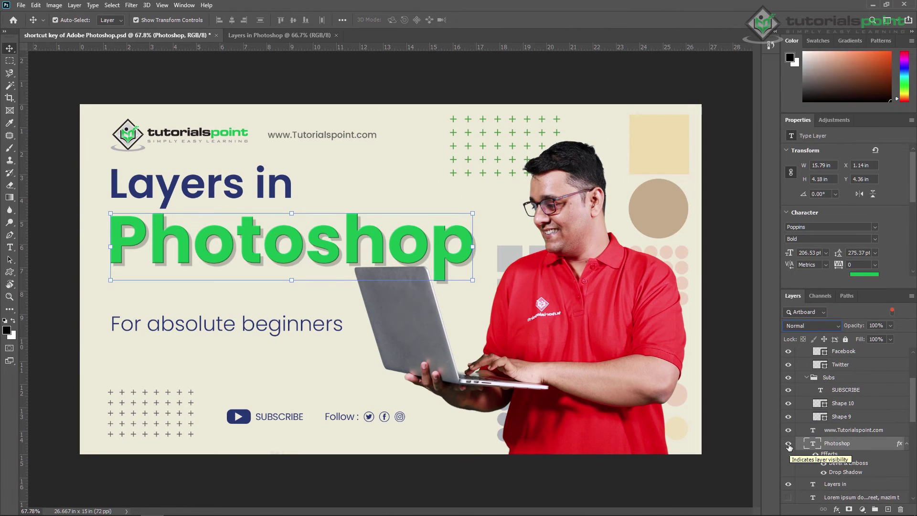
click(788, 444)
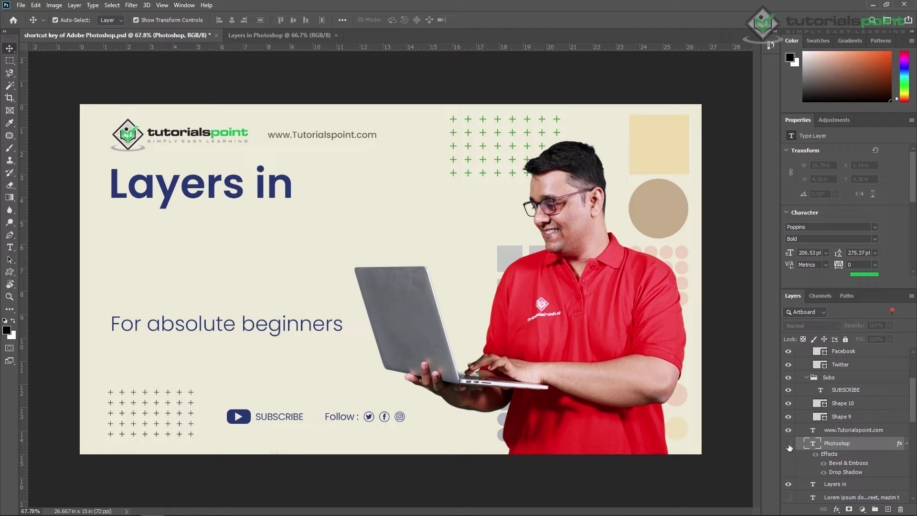
click(789, 445)
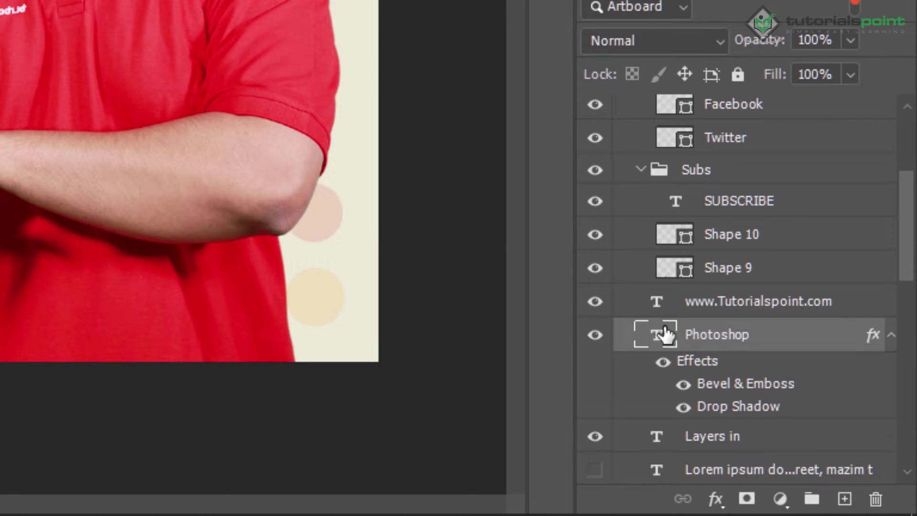
Select Layer 1, the man's photo inside the Photo group.
scroll(647, 351, down, 6)
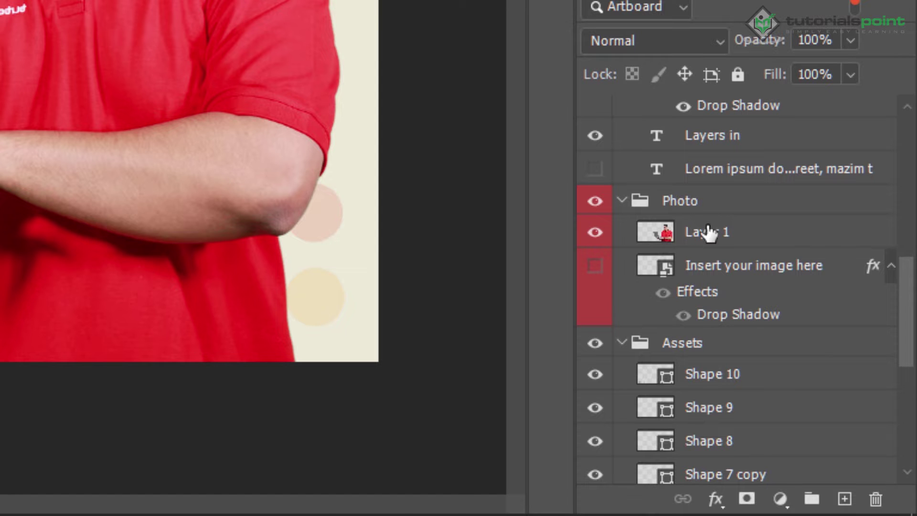
click(768, 245)
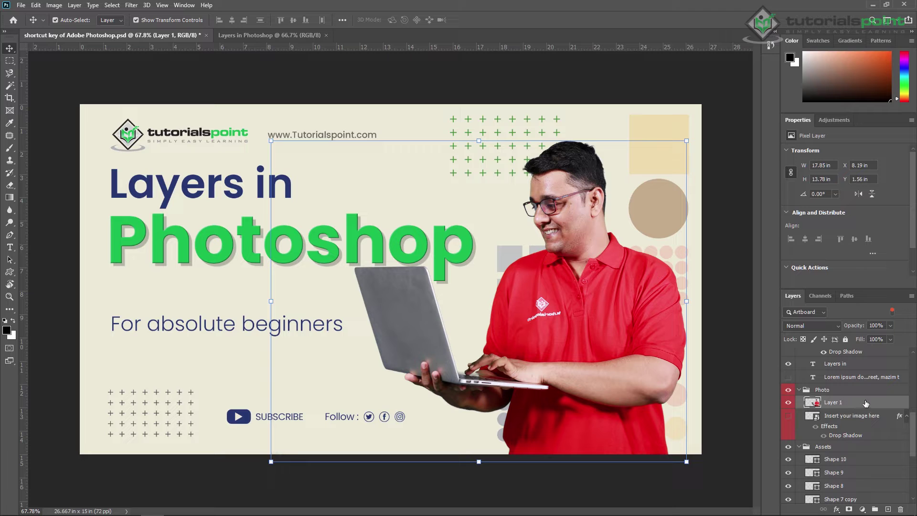
Make a quick copy of the man's photo layer, then delete it again.
key(ctrl)
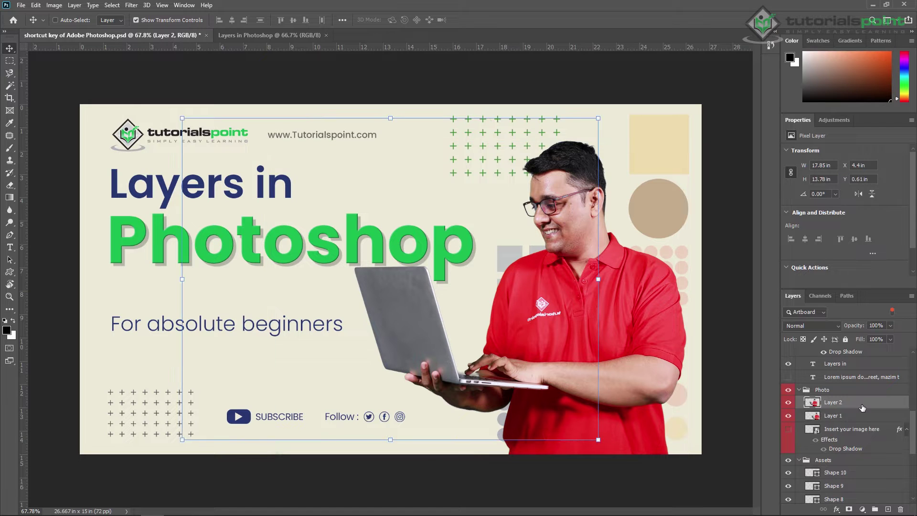
key(ctrl+v)
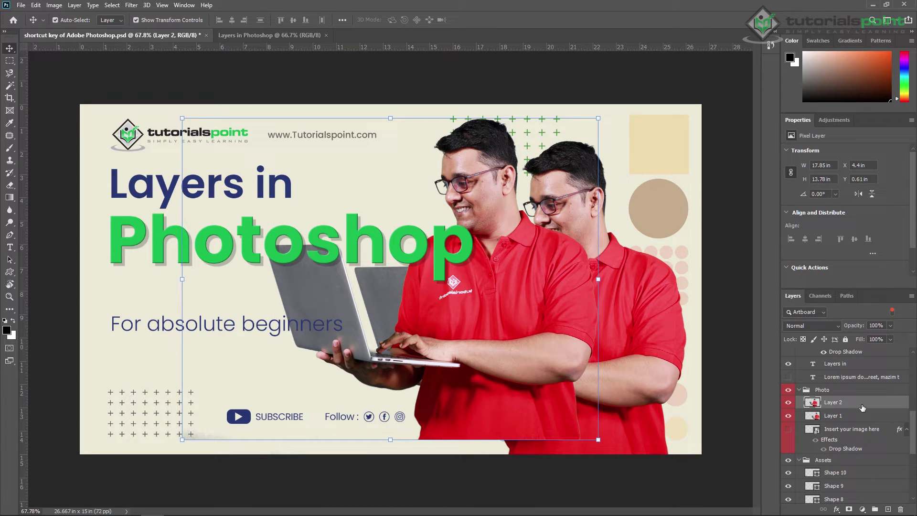
key(Delete)
right_click(843, 414)
click(843, 441)
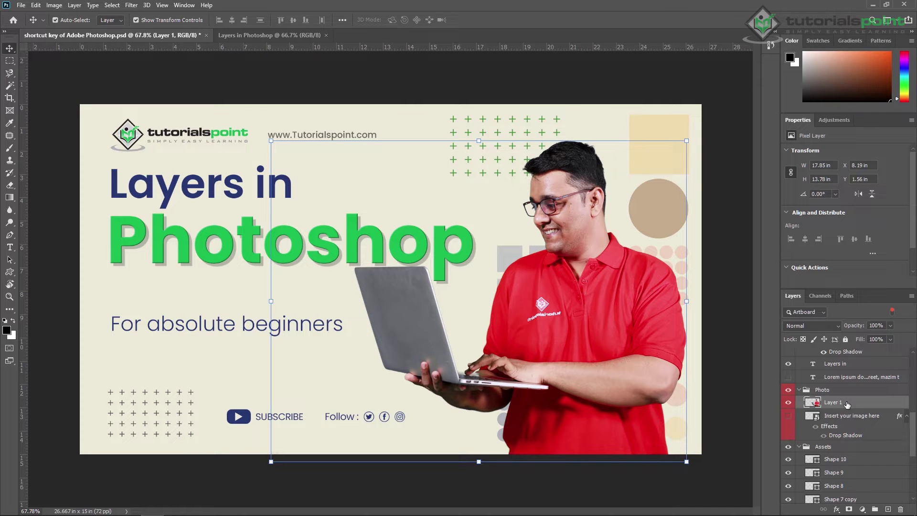
Duplicate Layer 1 as a new layer named 'Rushi2'.
right_click(846, 404)
click(818, 49)
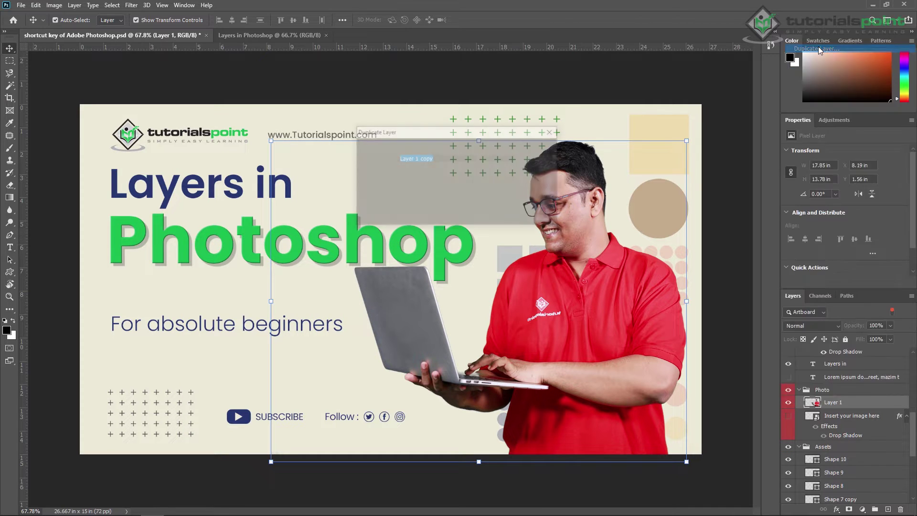
click(487, 158)
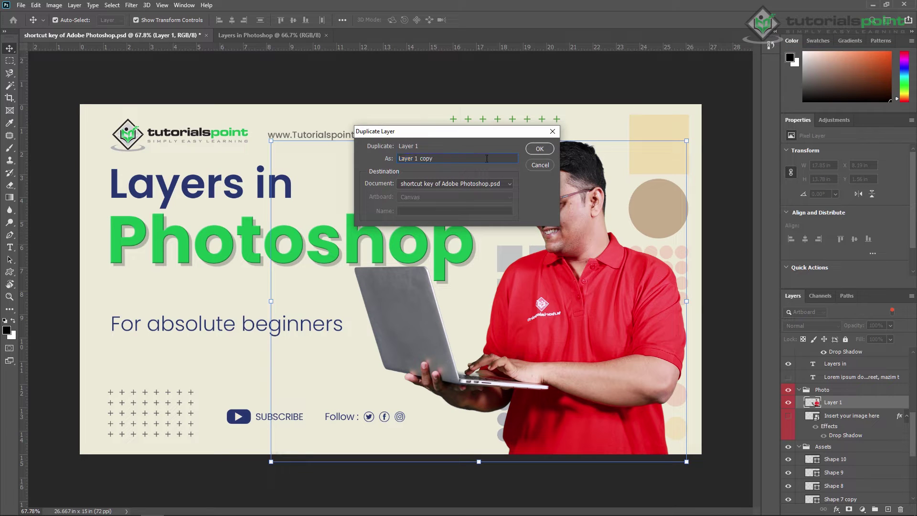
key(ctrl+a)
text(Rushi2)
key(Return)
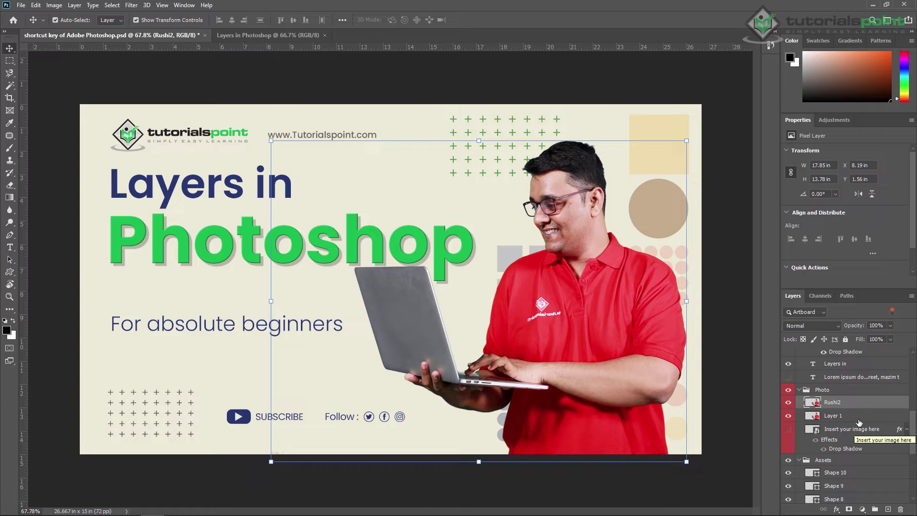
scroll(858, 422, down, 4)
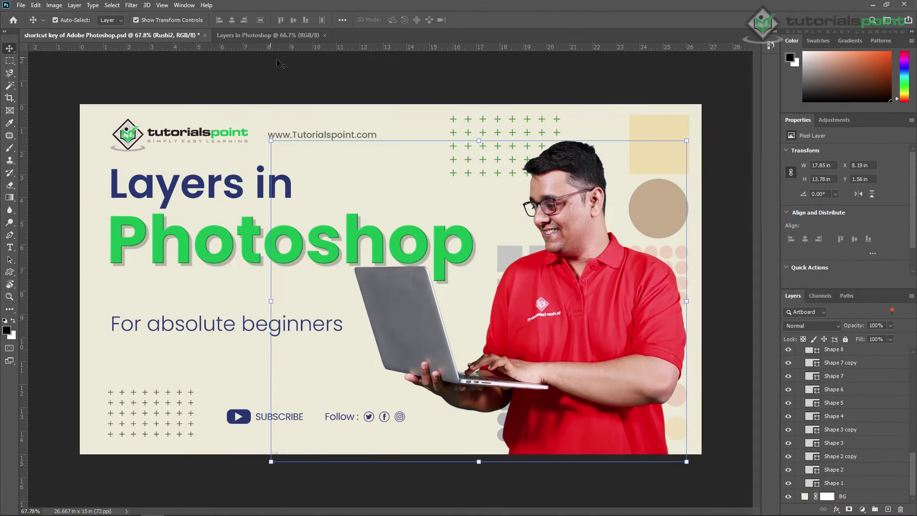
In the black document, add a new empty layer above Background.
click(333, 71)
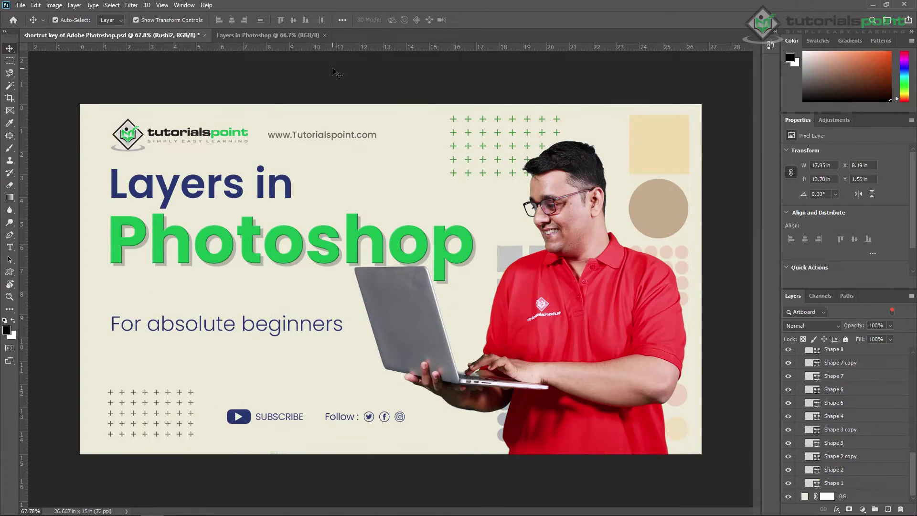
click(243, 35)
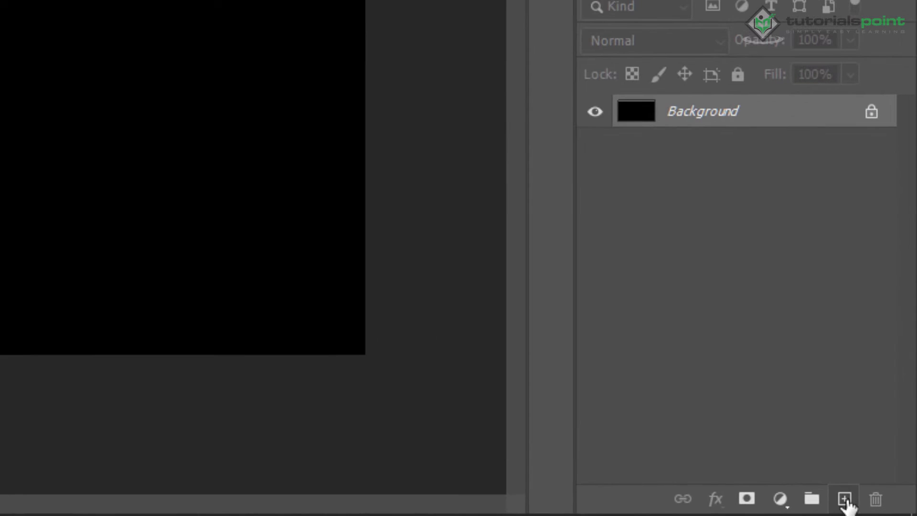
click(845, 500)
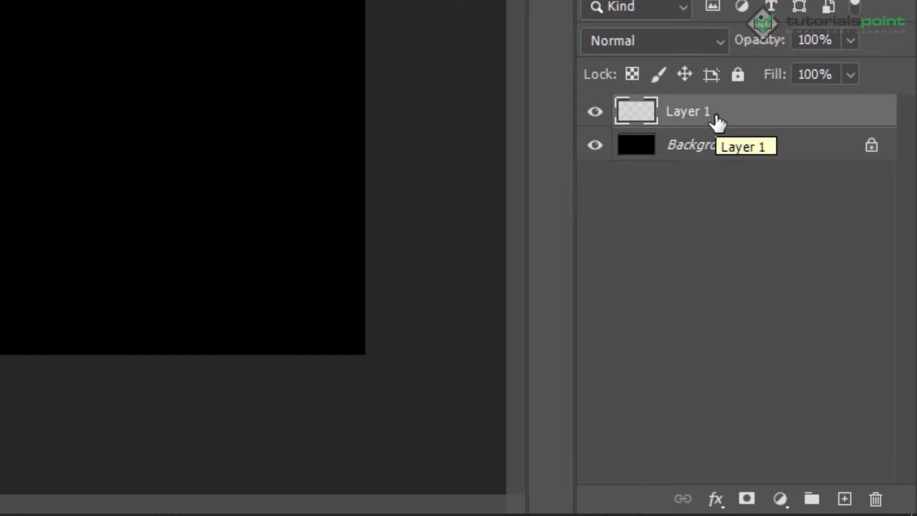
Rename the new layer to 'L1', then undo so it stays Layer 1.
double_click(690, 112)
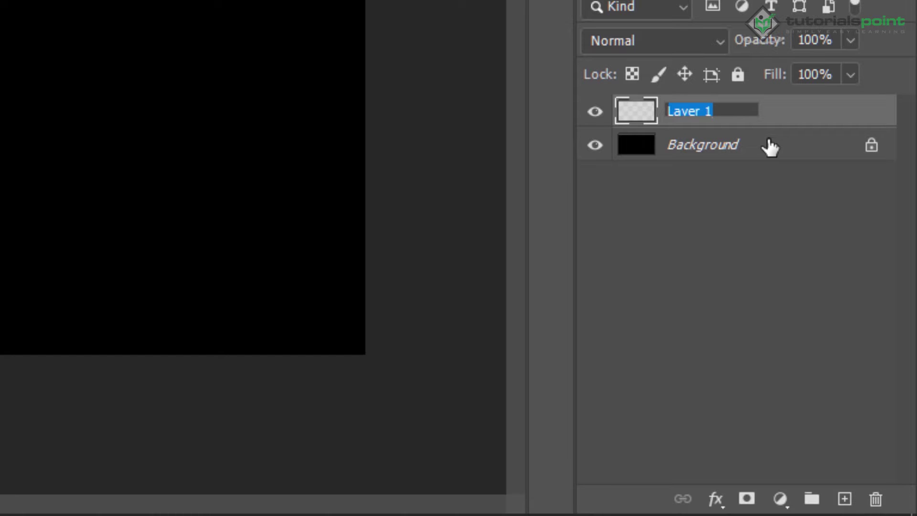
text(L1)
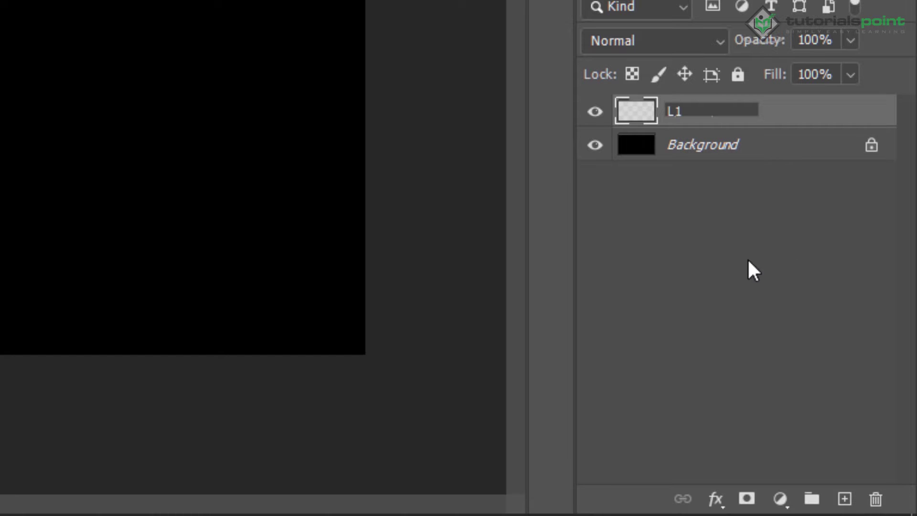
click(784, 259)
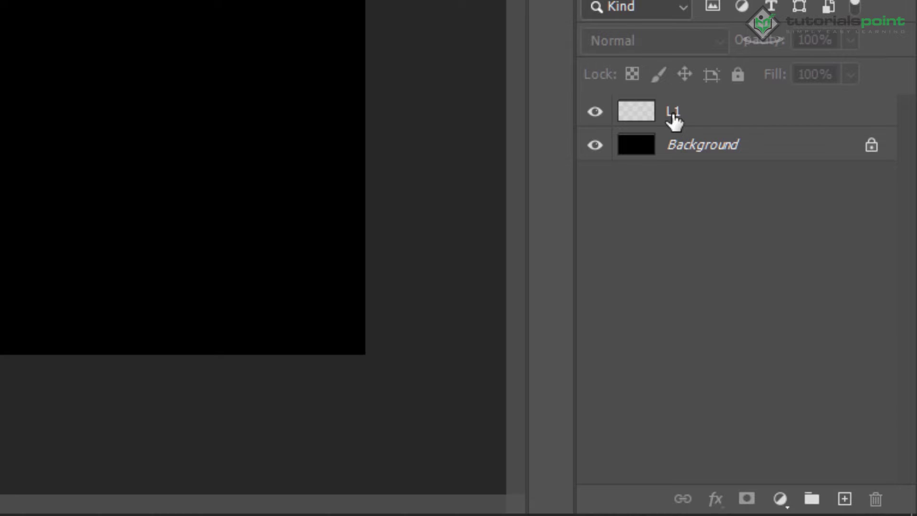
double_click(673, 114)
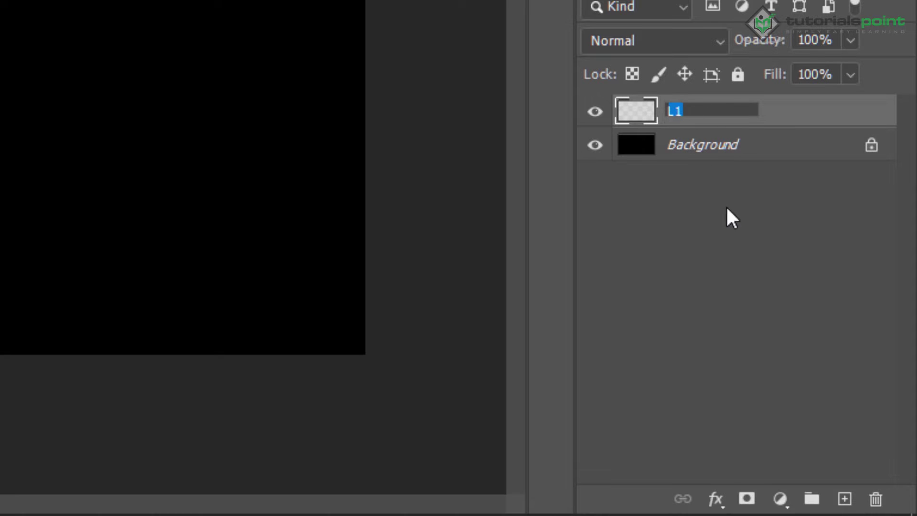
click(731, 387)
key(ctrl+z)
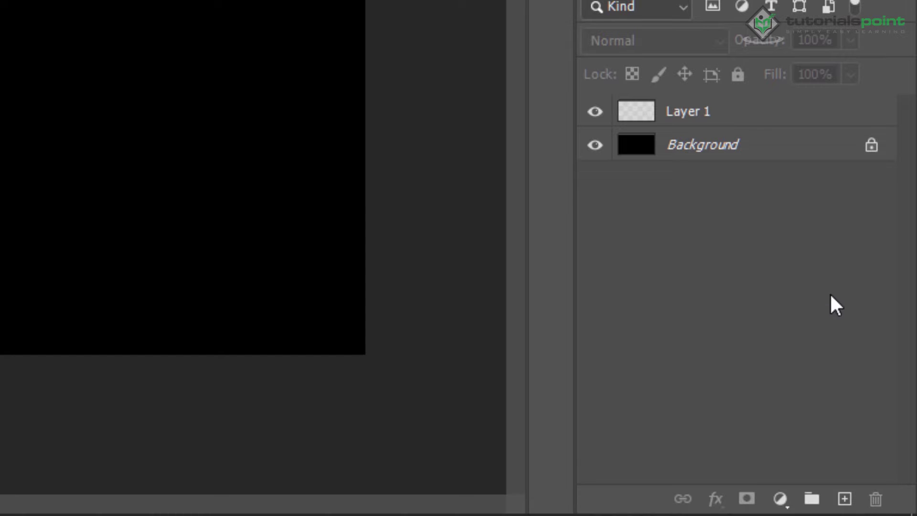
Add an empty layer named 'Photoshop layer' with colour tag None above Layer 1.
alt+click(844, 499)
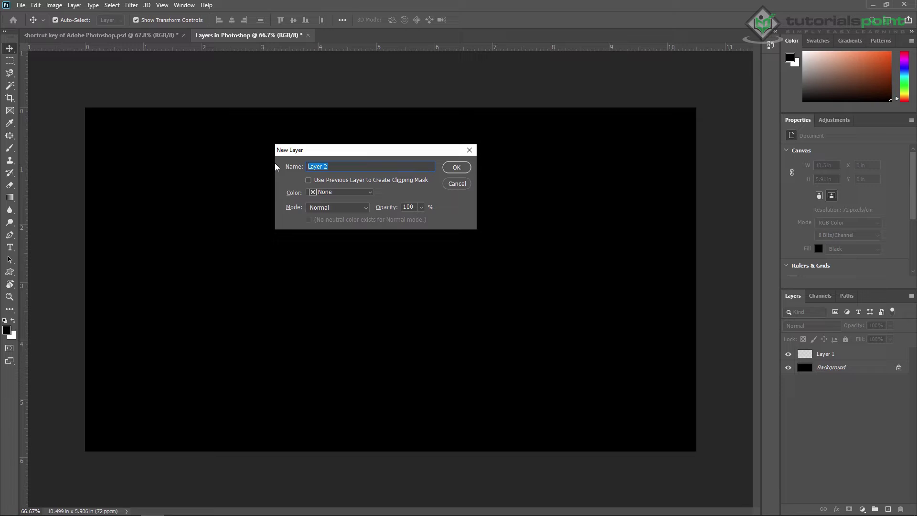
text(Photoshop layer)
click(330, 193)
click(330, 193)
click(457, 167)
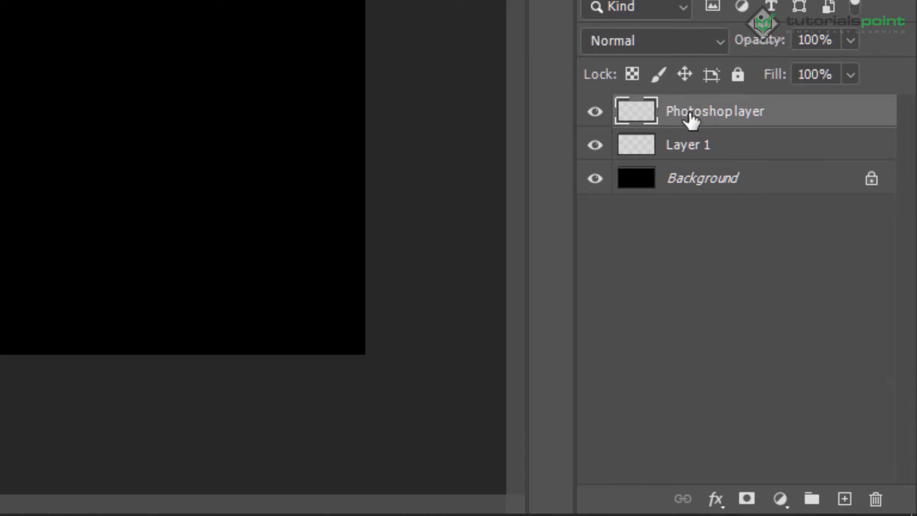
double_click(730, 112)
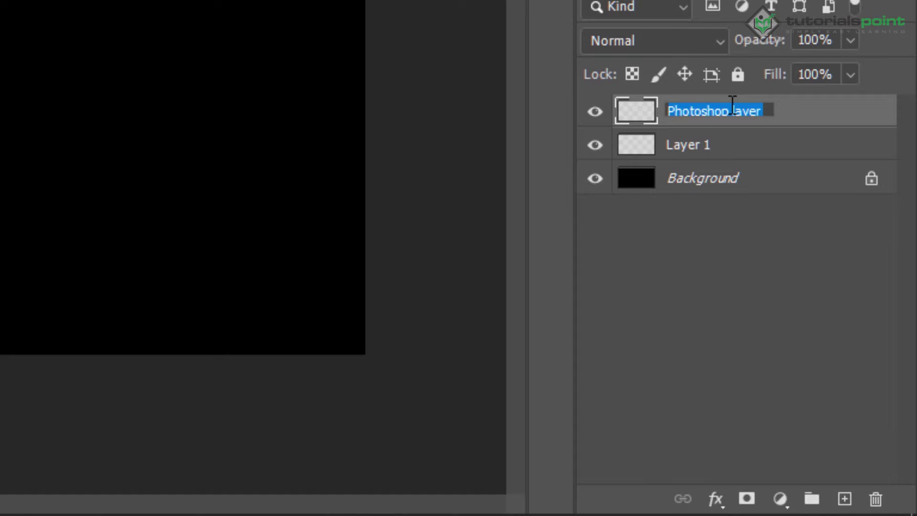
click(721, 277)
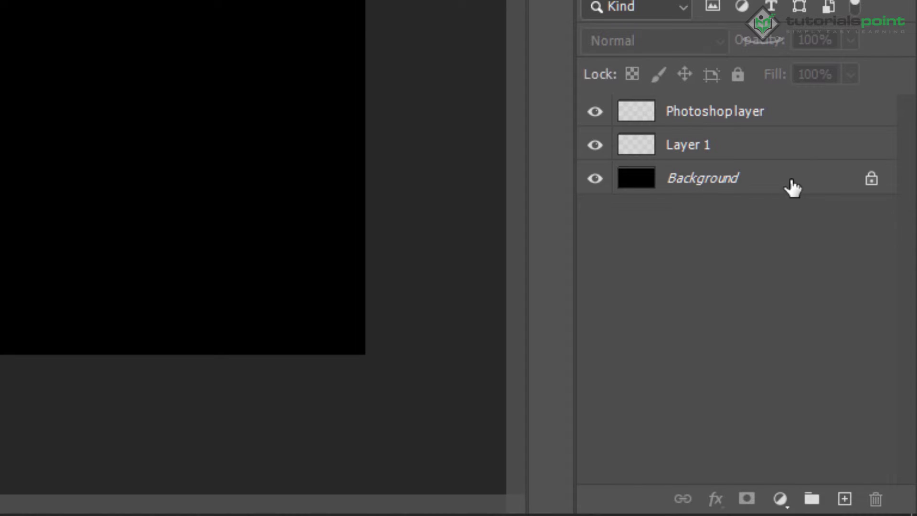
Select the locked Background layer in the black document.
click(791, 188)
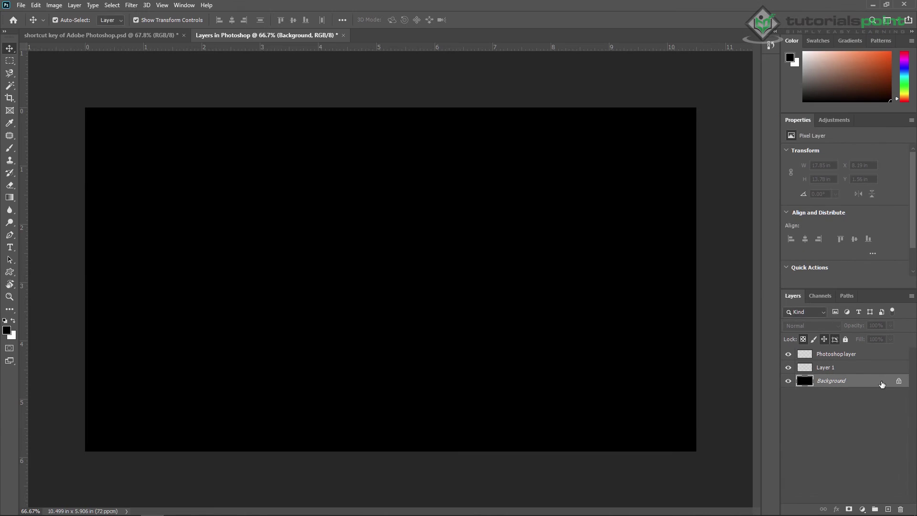
Convert the Background into a regular unlocked layer named 'BG new'.
double_click(828, 188)
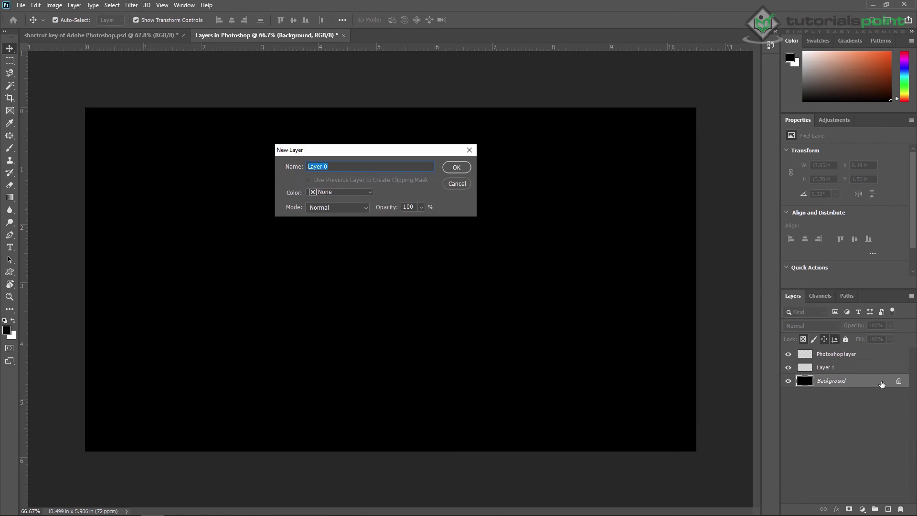
click(358, 166)
drag(367, 168, 256, 168)
key(BackSpace)
text(BG new)
click(455, 168)
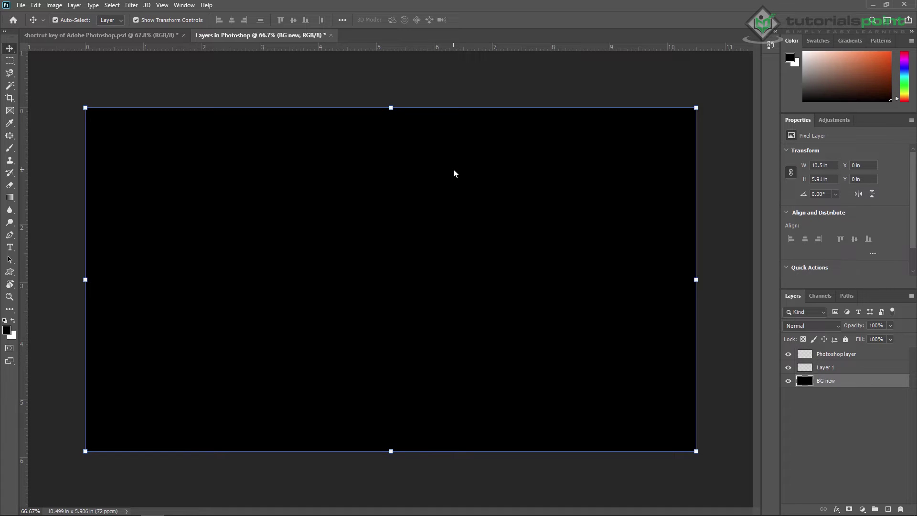
click(809, 406)
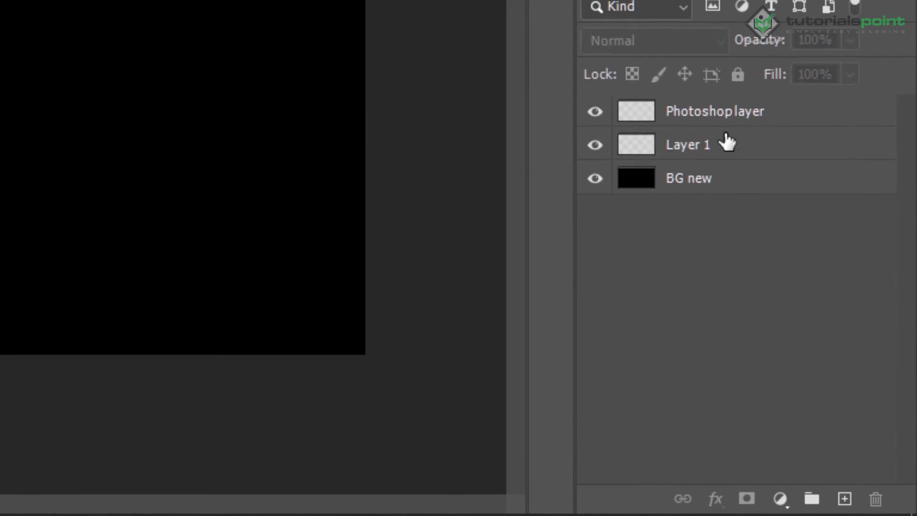
click(831, 352)
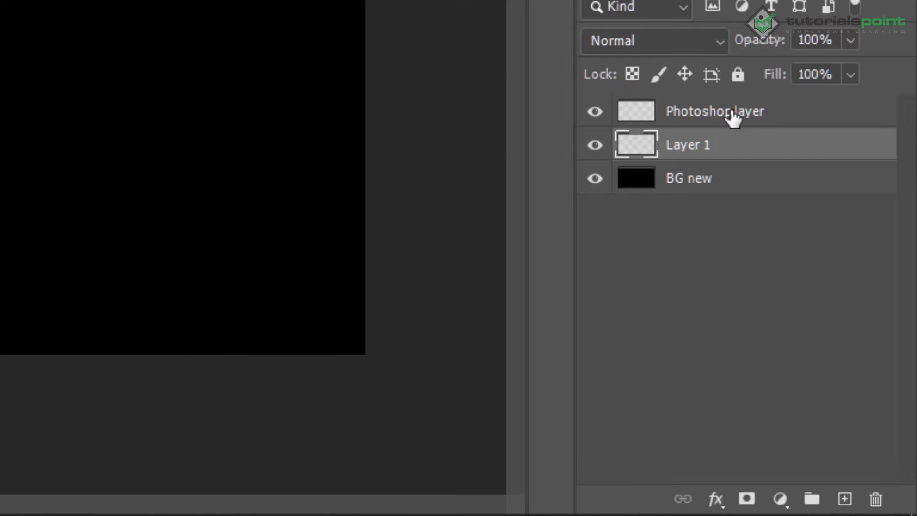
click(733, 117)
click(726, 144)
click(735, 123)
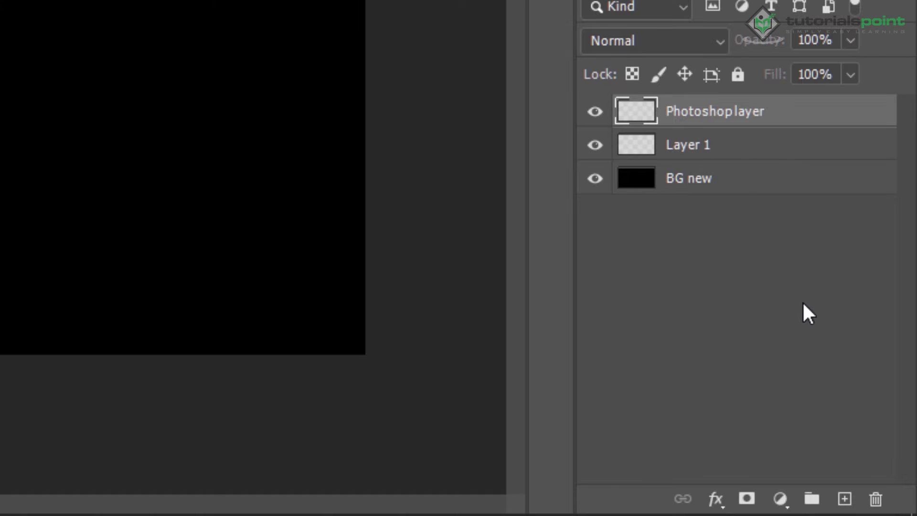
click(771, 278)
click(811, 499)
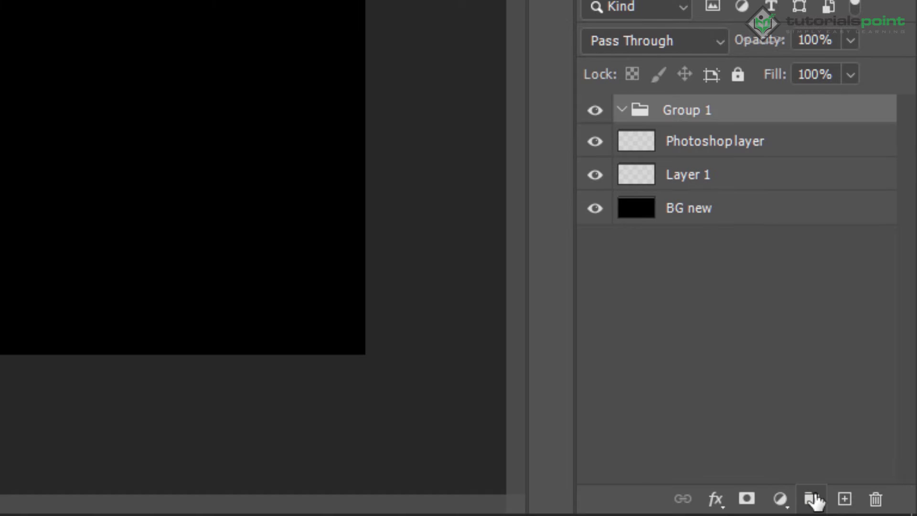
drag(692, 177, 708, 115)
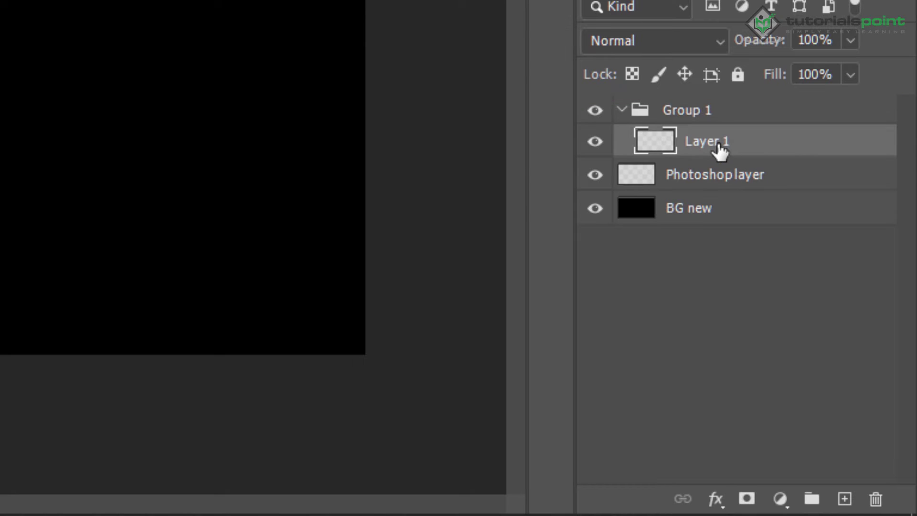
drag(730, 179, 707, 117)
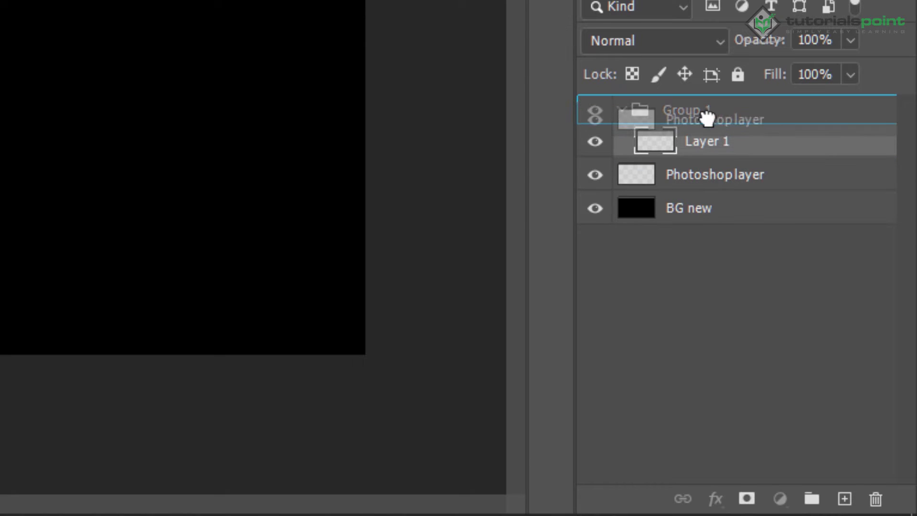
click(801, 346)
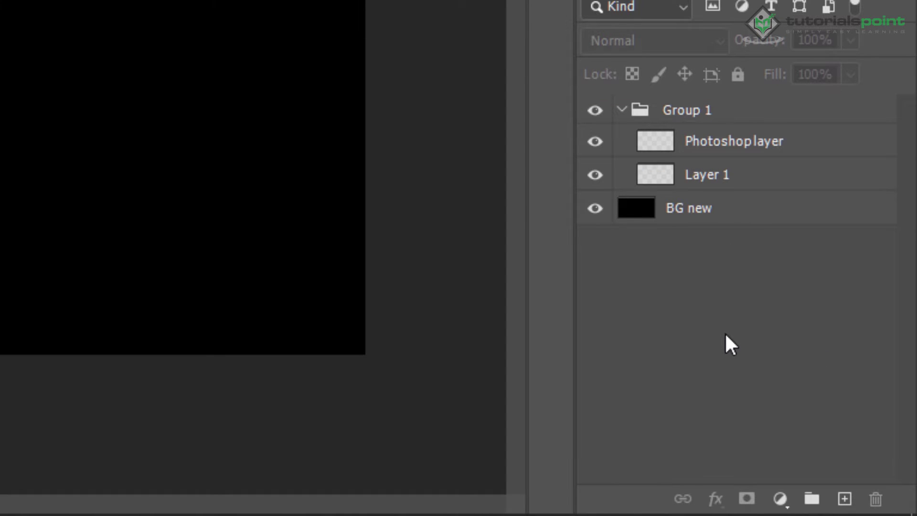
key(ctrl+z)
key(ctrl+z)
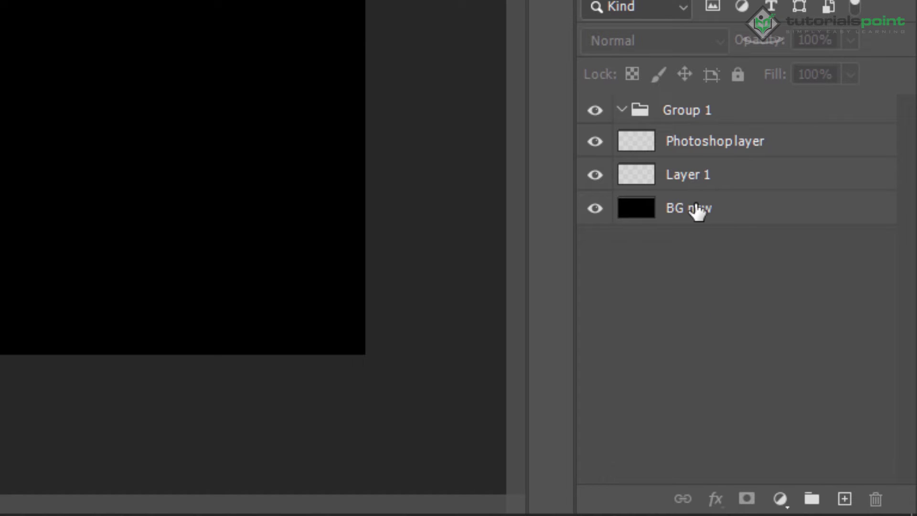
key(ctrl+z)
click(704, 117)
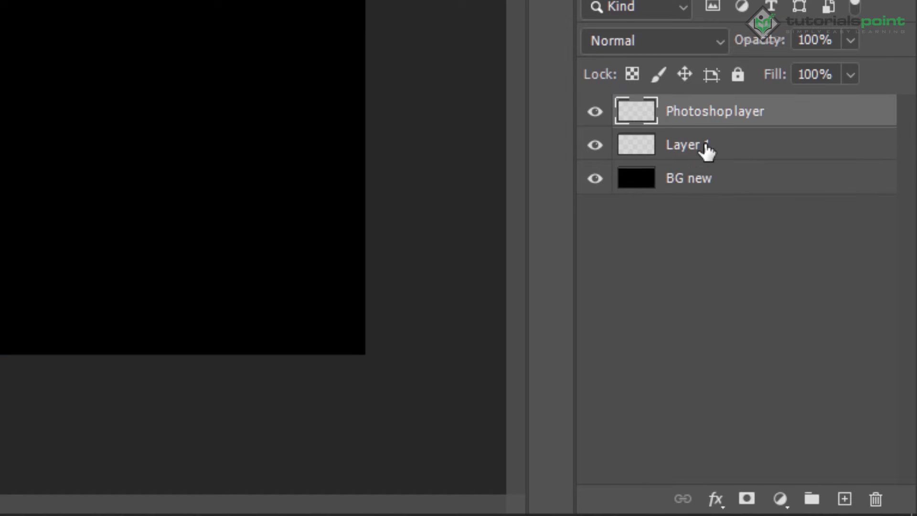
Group Photoshoplayer and Layer 1 into Group 1, expand it, and select the group.
shift+click(705, 149)
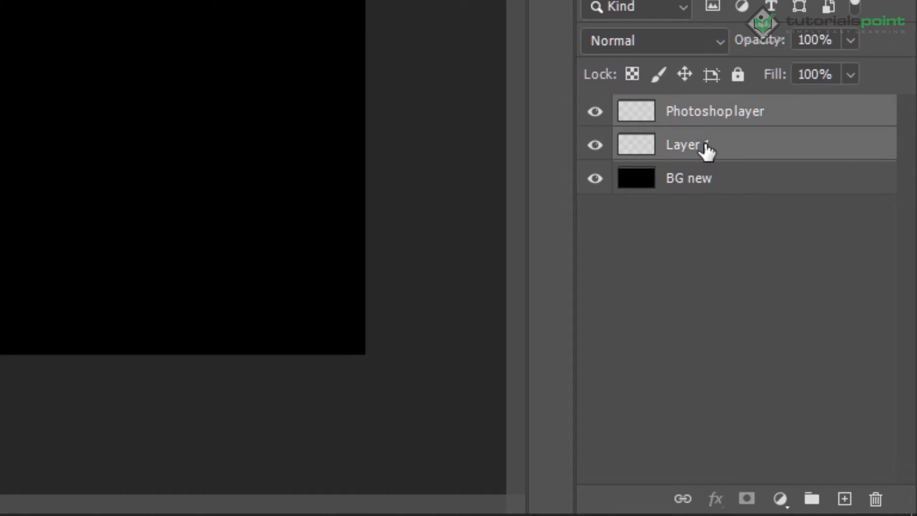
click(811, 499)
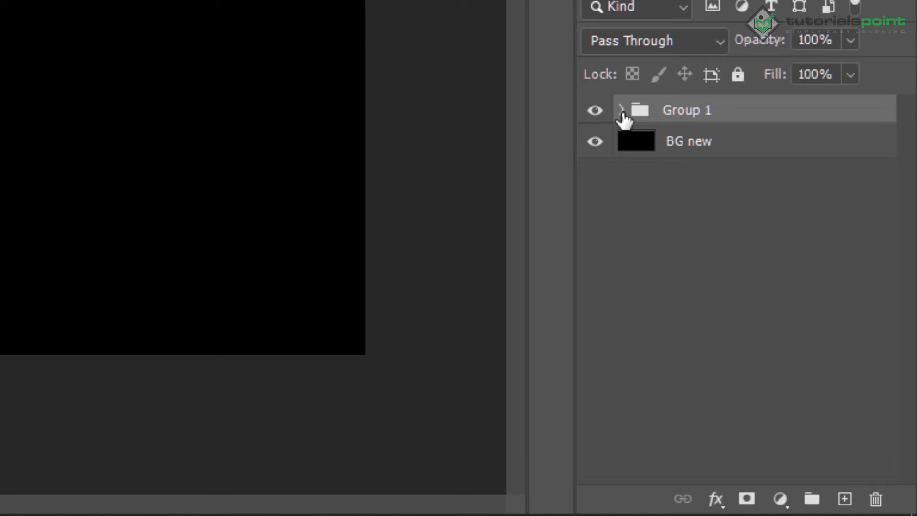
click(622, 110)
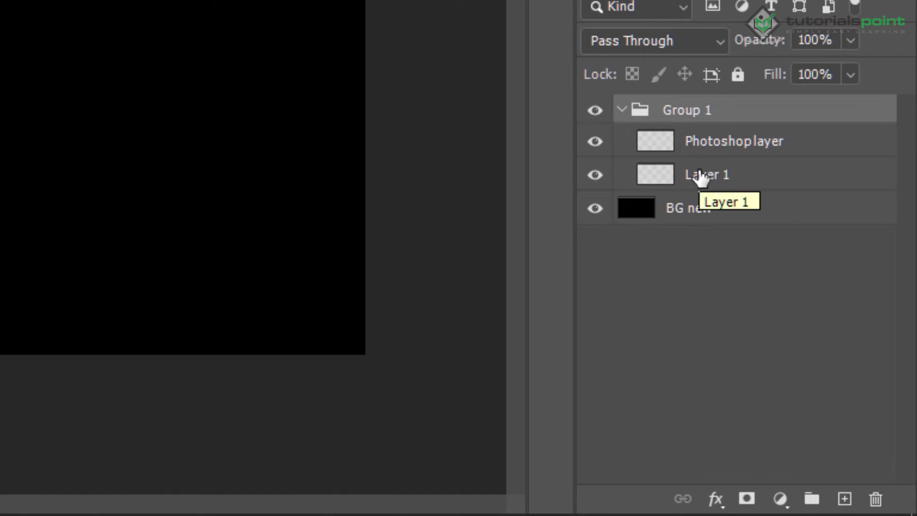
click(718, 323)
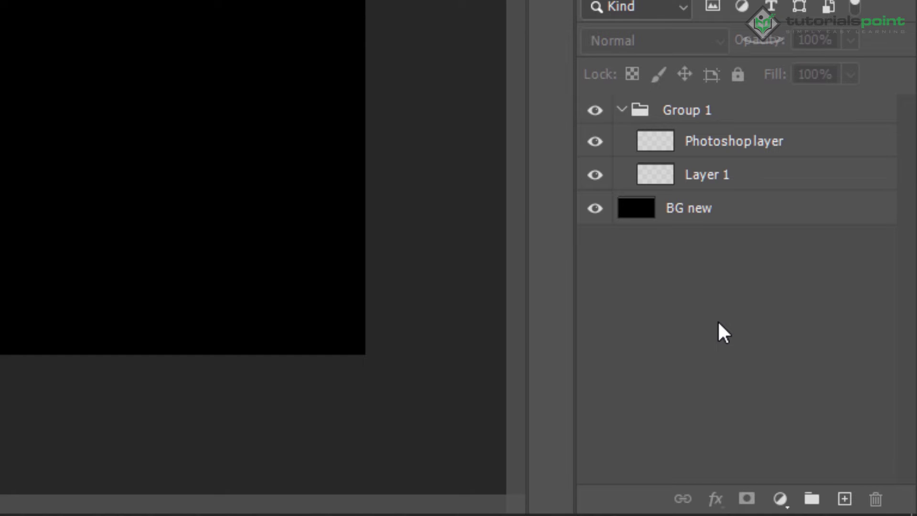
click(716, 114)
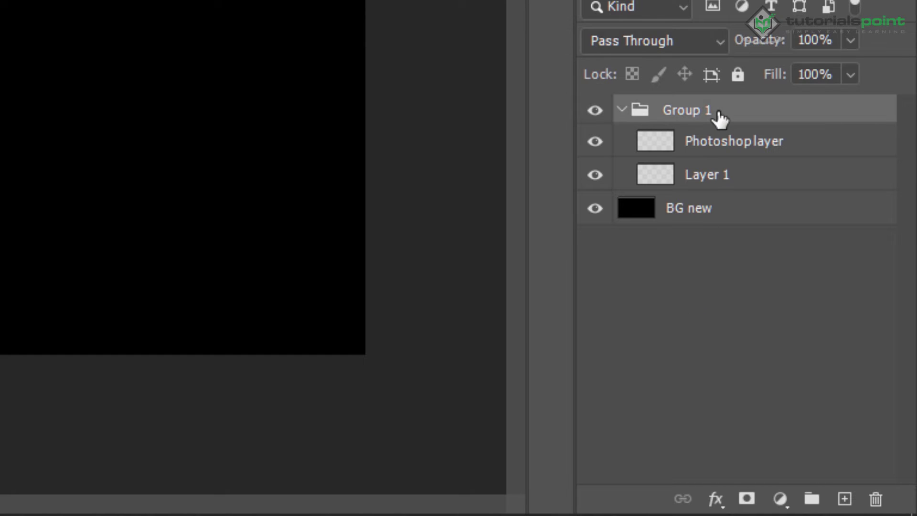
Give Group 1 and its two layers a red colour label.
right_click(683, 121)
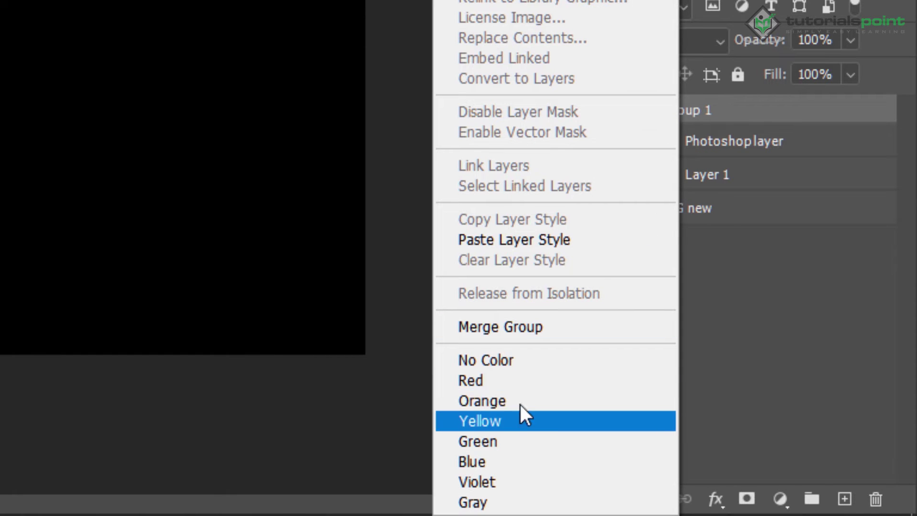
click(522, 380)
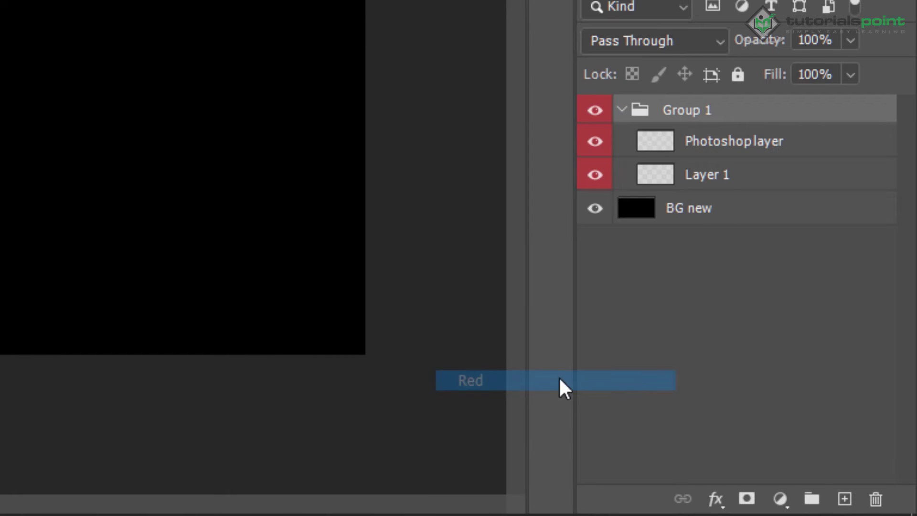
click(729, 312)
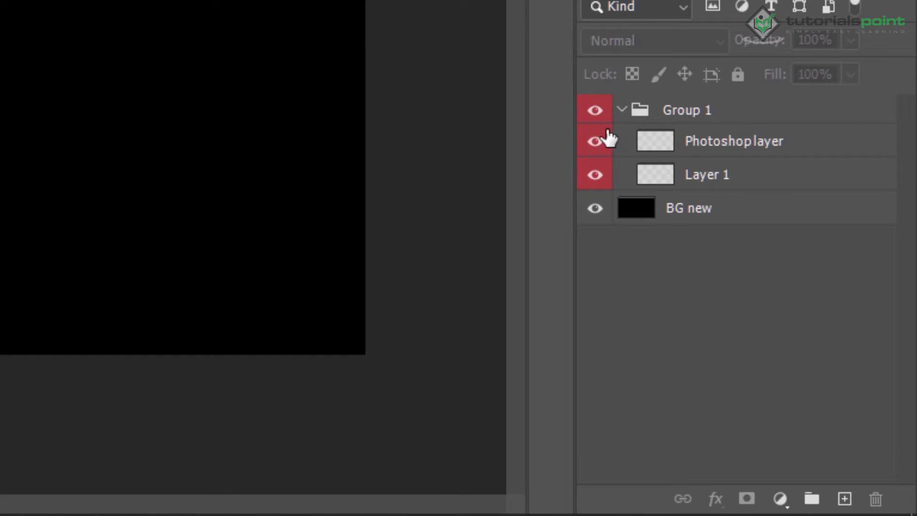
Give the BG new layer a green colour label.
click(722, 218)
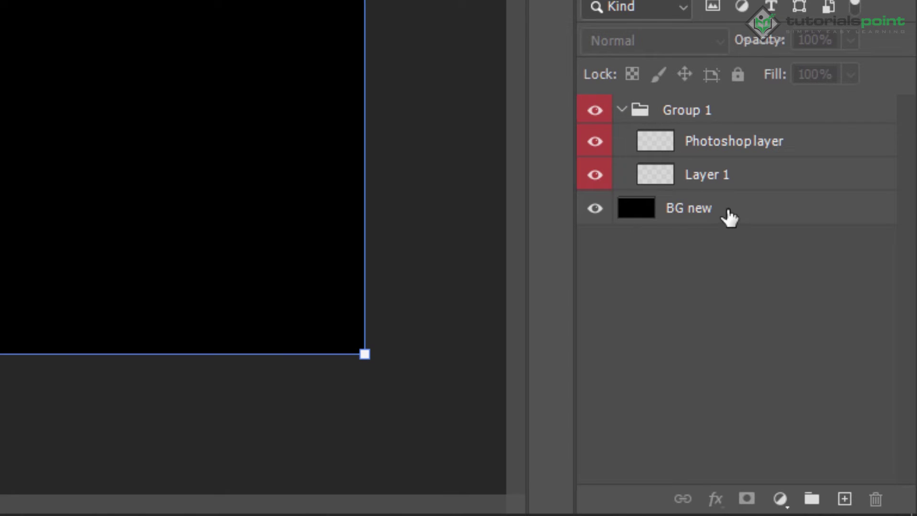
right_click(729, 218)
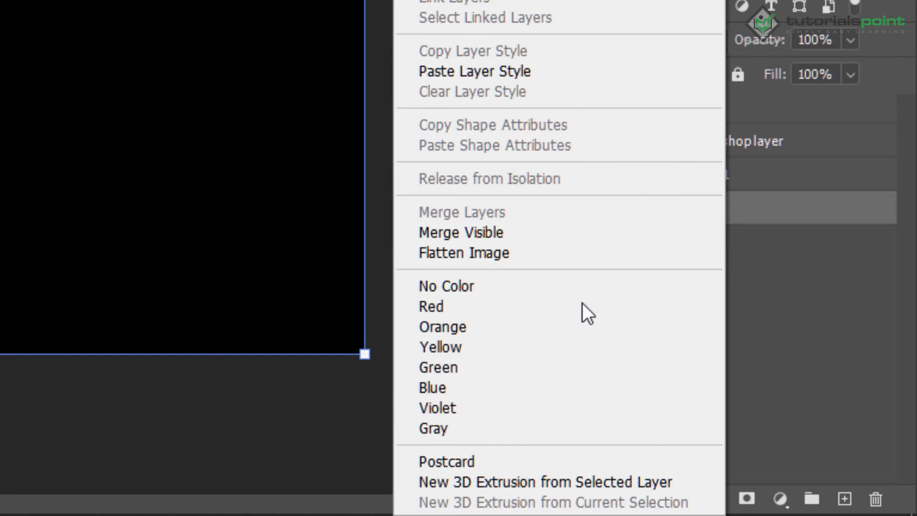
click(521, 367)
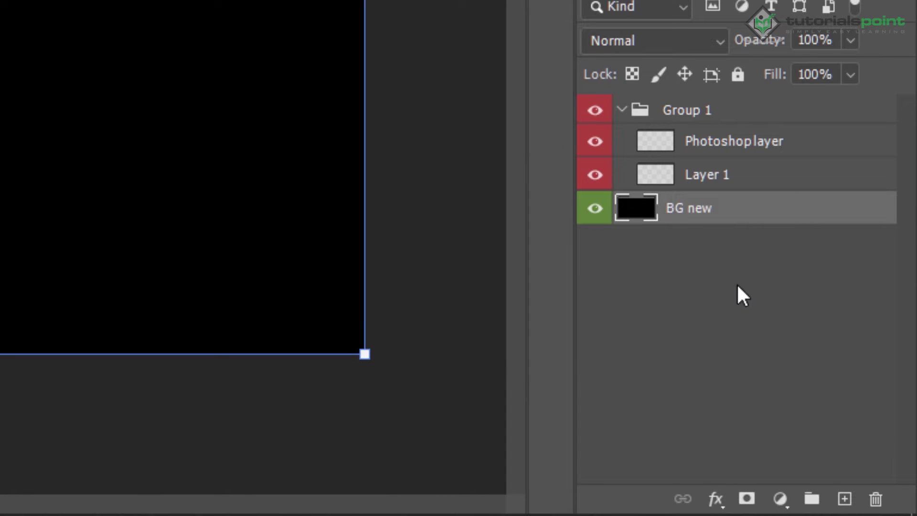
click(727, 255)
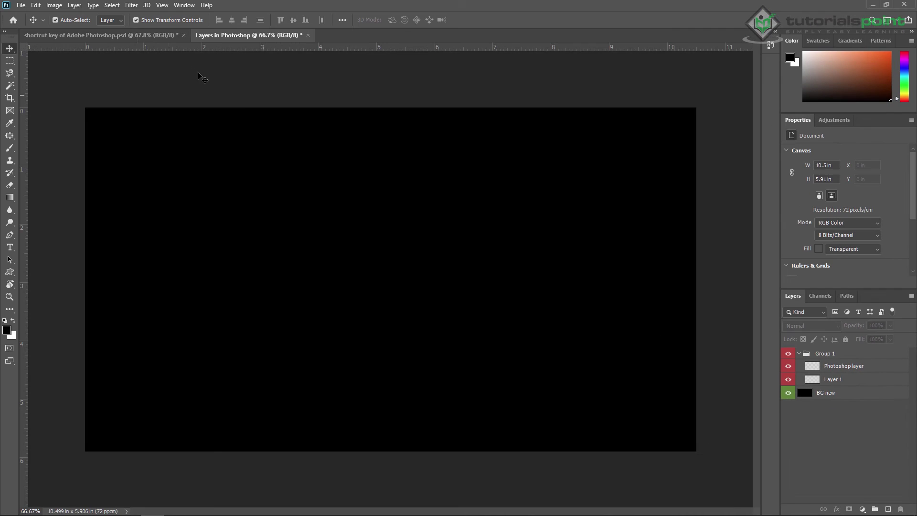
On the banner document, filter layers by the Bevel & Emboss effect, then reset to Artboard.
click(133, 39)
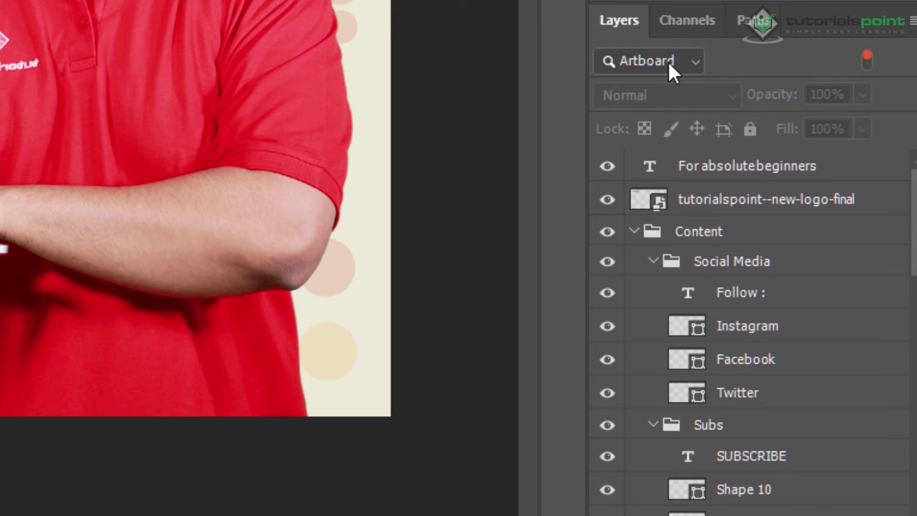
click(635, 64)
click(634, 62)
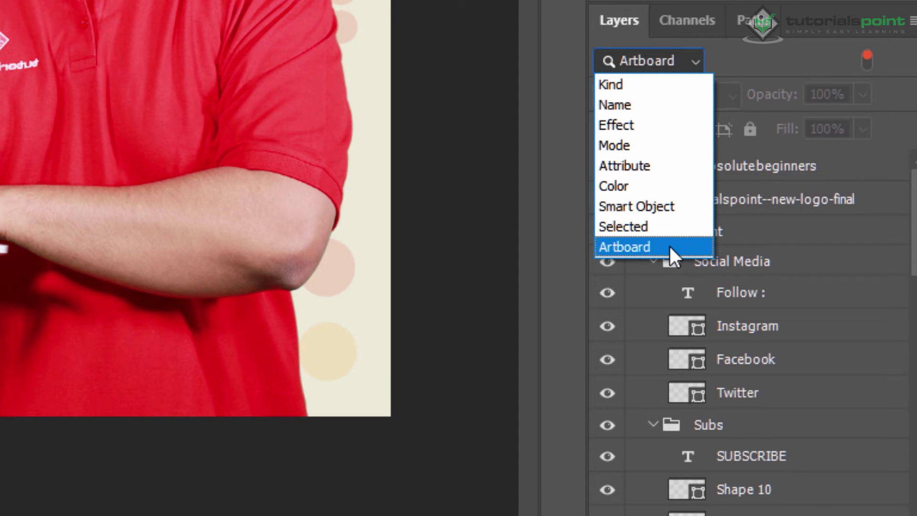
click(664, 125)
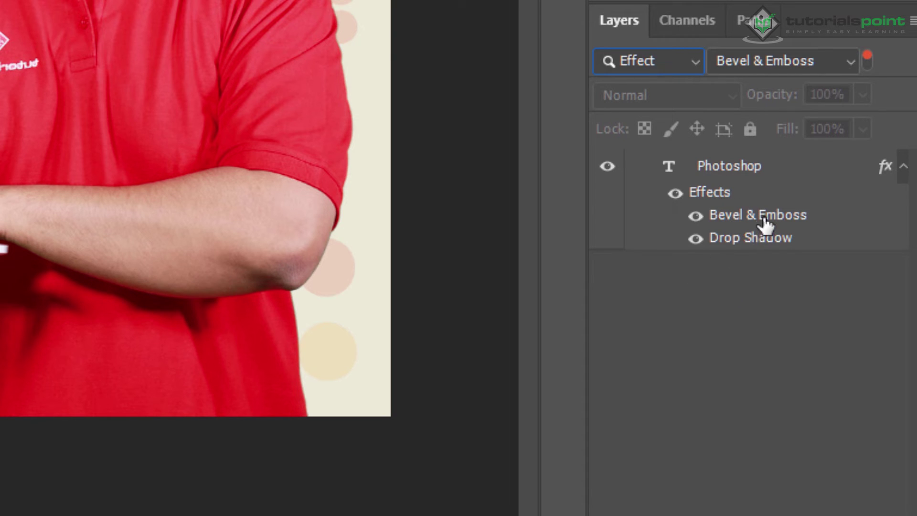
click(679, 62)
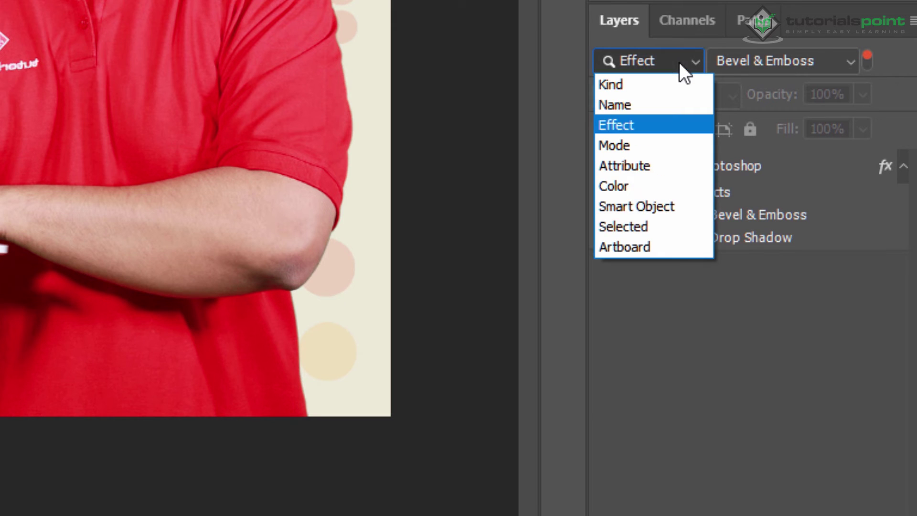
click(653, 249)
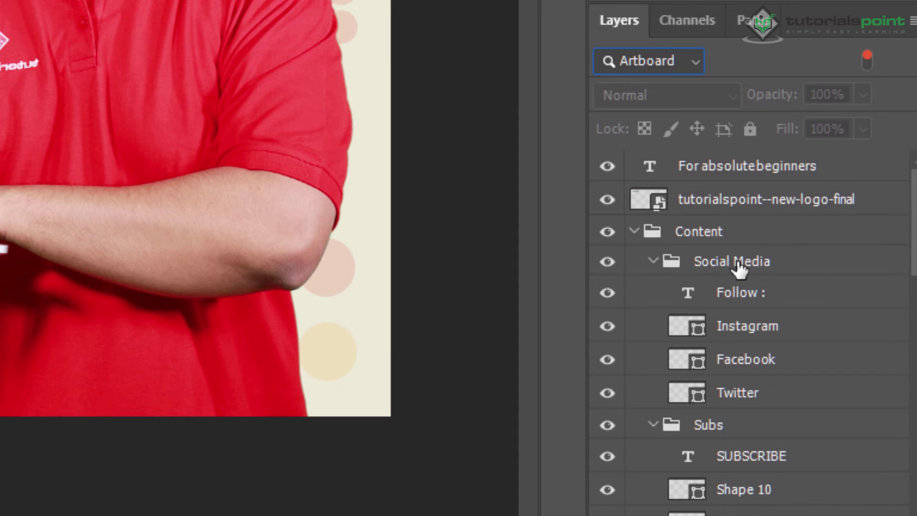
Delete the Rushi2 layer from the Photo group, then hide and re-show Layer 1's photo.
scroll(742, 269, down, 5)
scroll(742, 270, down, 7)
scroll(742, 270, up, 12)
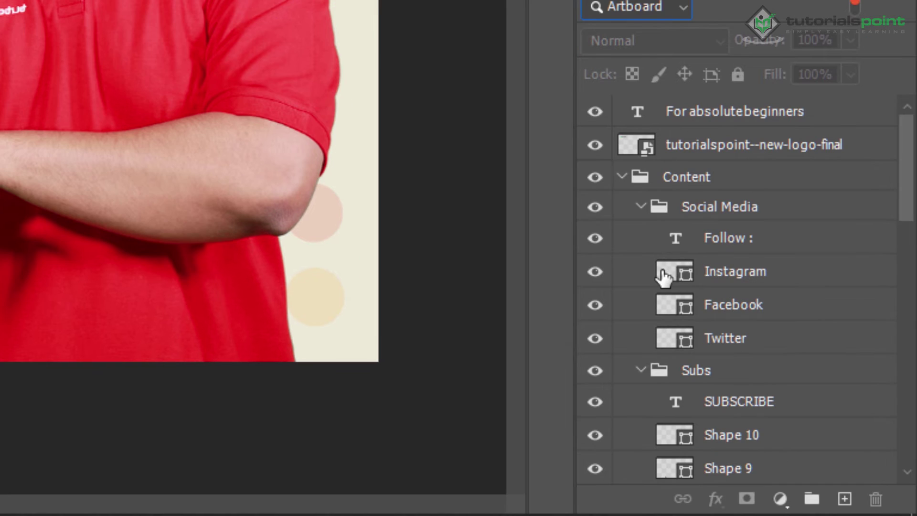
scroll(715, 237, down, 6)
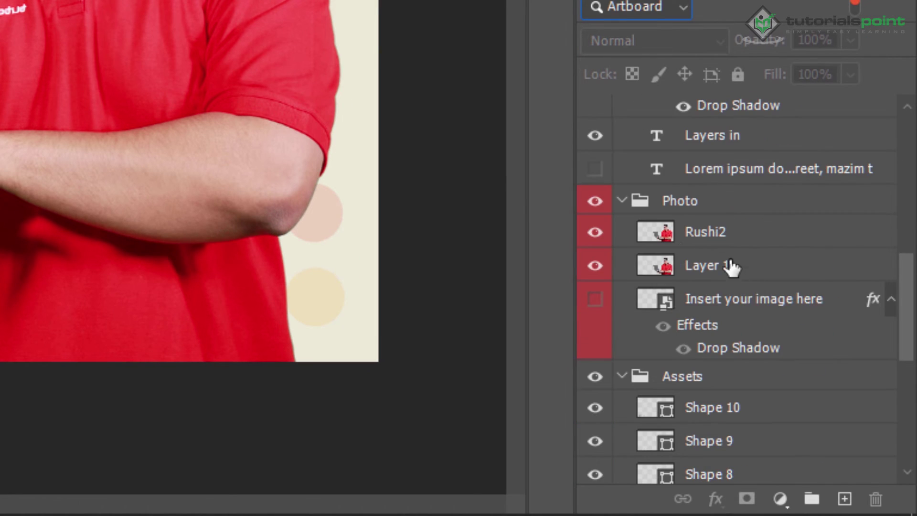
click(725, 236)
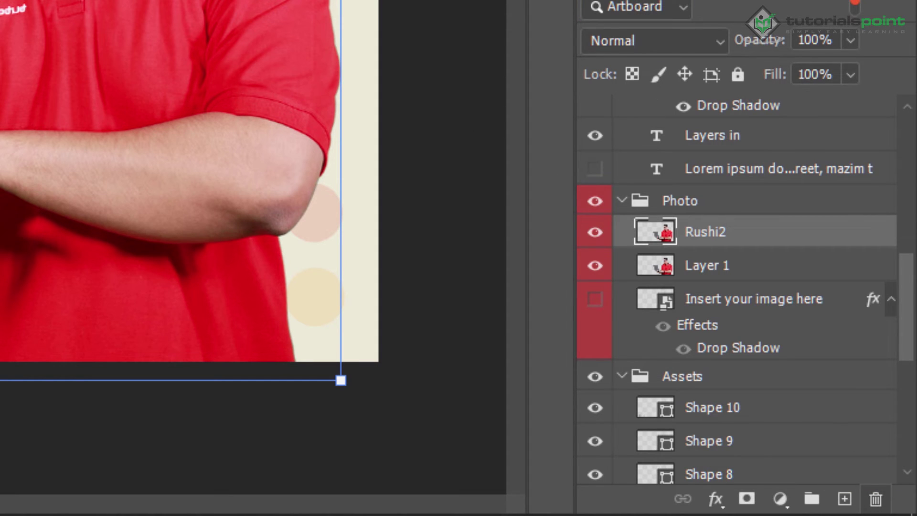
key(Delete)
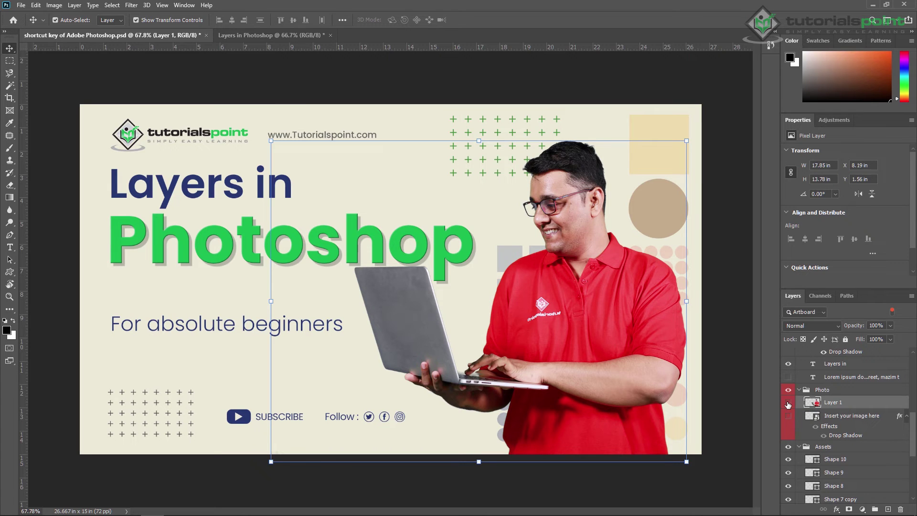
click(788, 404)
click(788, 404)
double_click(882, 404)
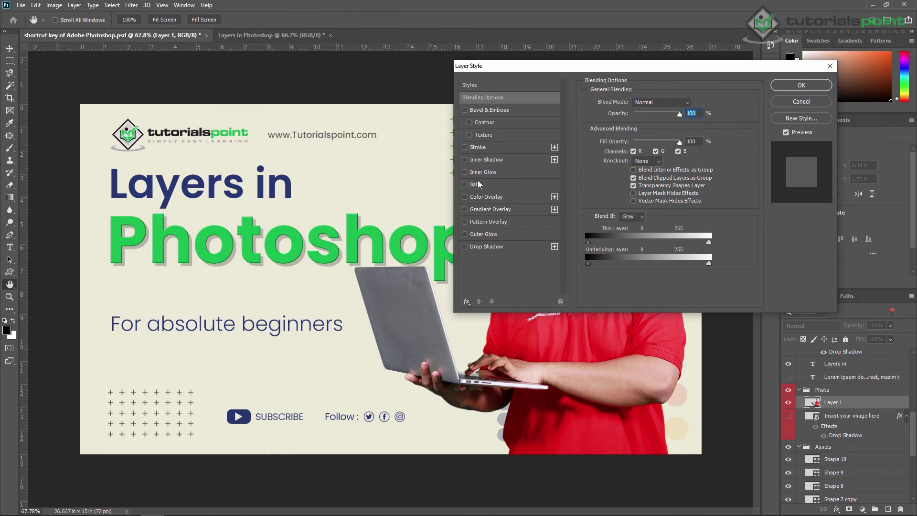
click(497, 247)
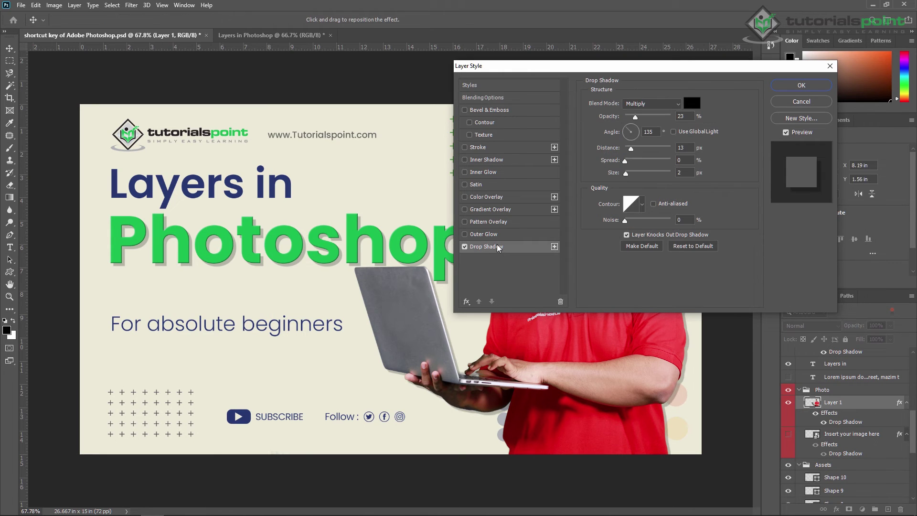
click(464, 246)
click(464, 247)
click(464, 247)
click(464, 246)
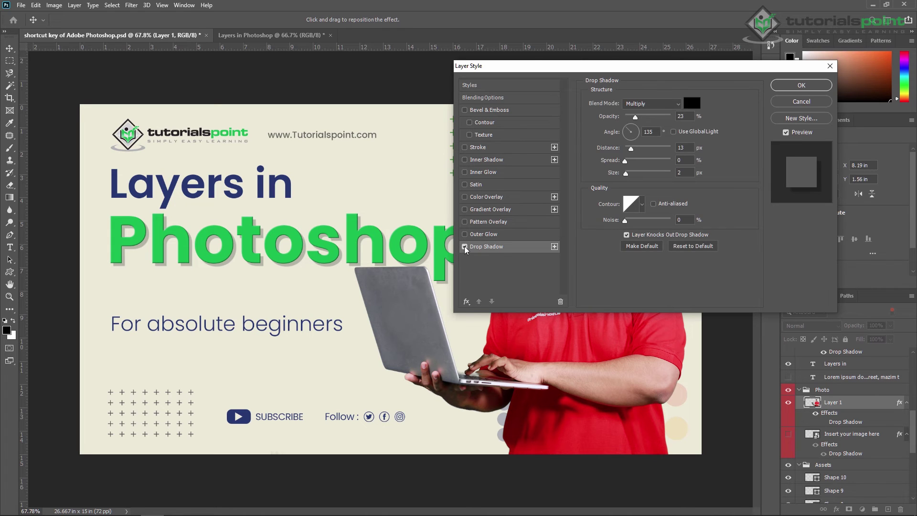
click(464, 235)
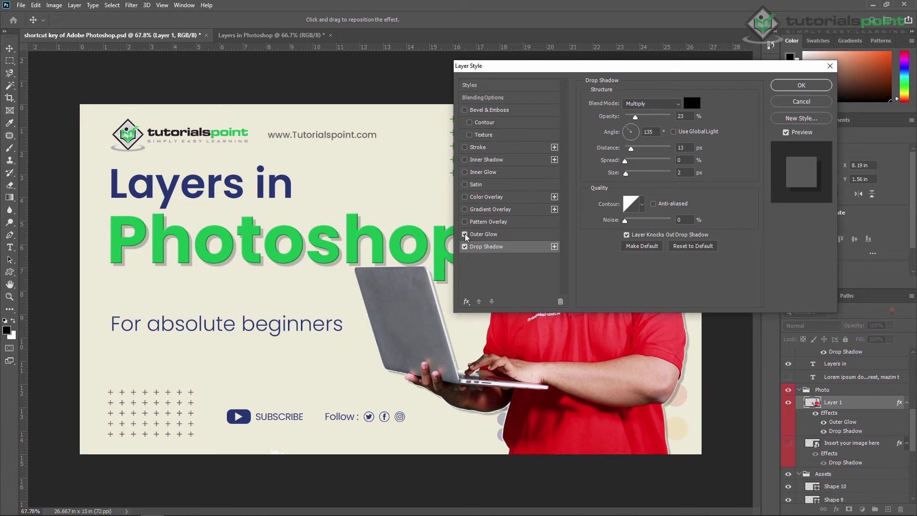
click(698, 105)
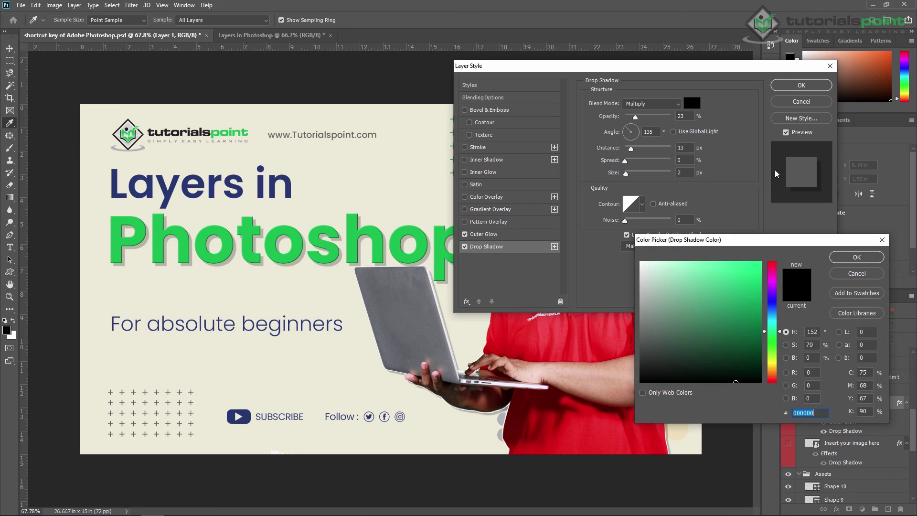
click(838, 272)
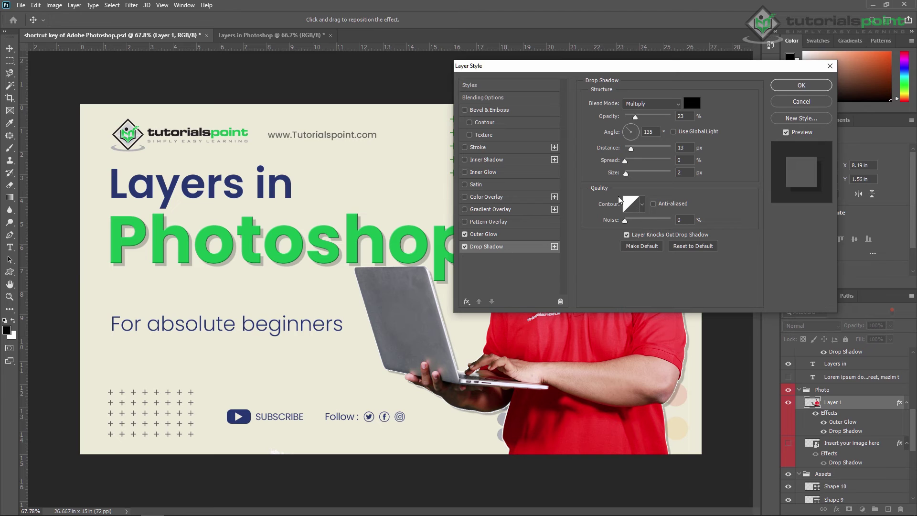
click(795, 102)
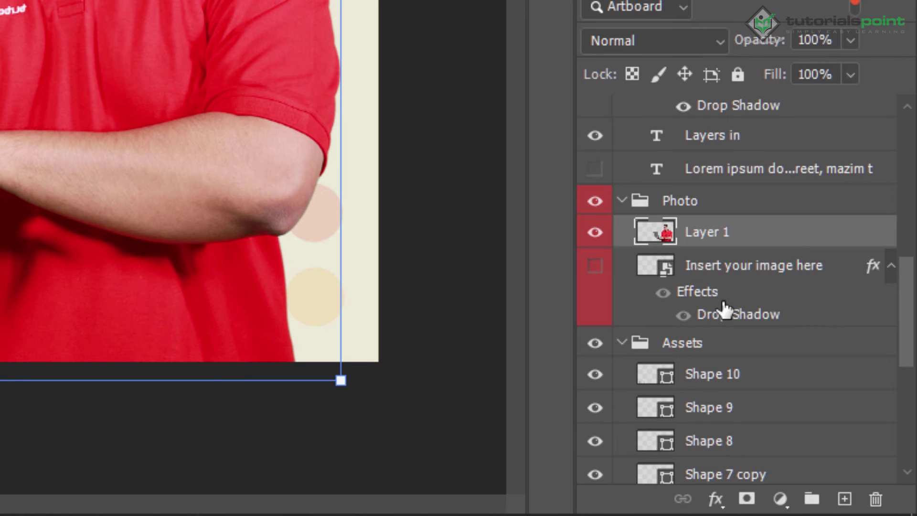
Dismiss the fx style list without adding an effect, then open Layer 1's blend-mode dropdown.
click(743, 281)
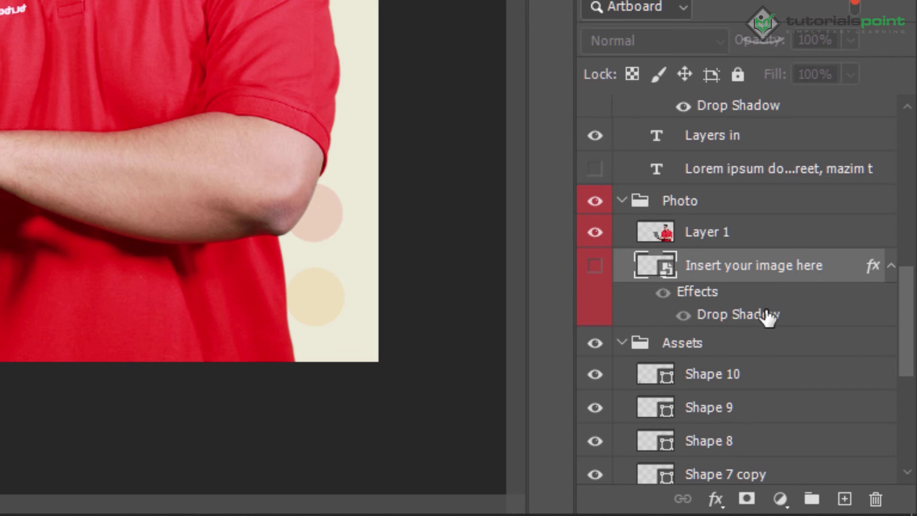
scroll(767, 315, down, 3)
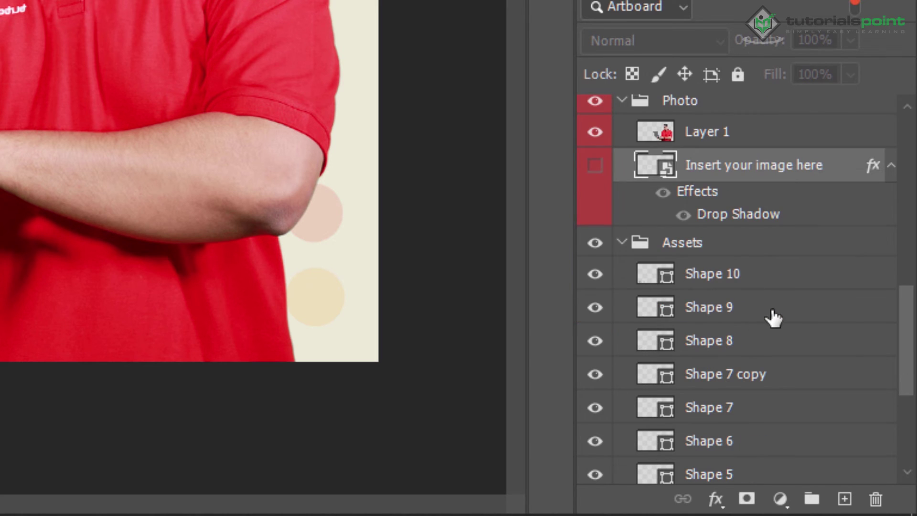
click(715, 499)
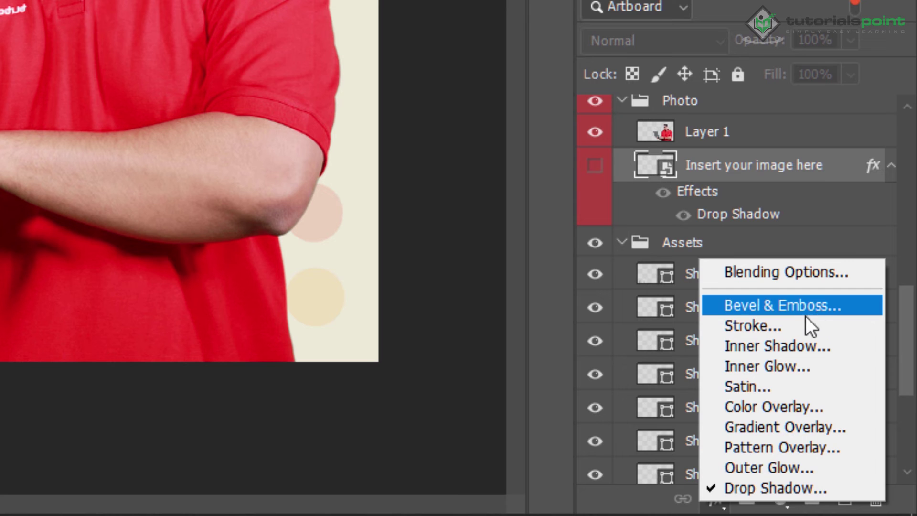
key(Escape)
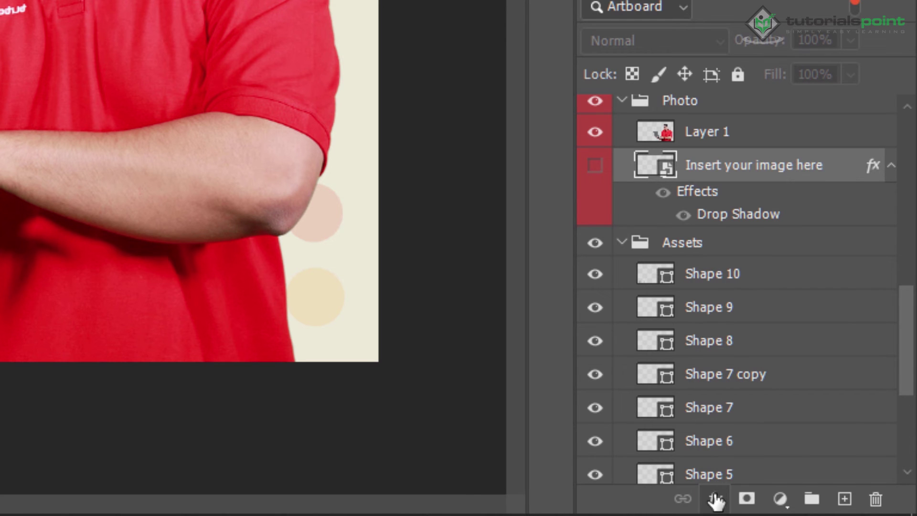
scroll(757, 271, up, 3)
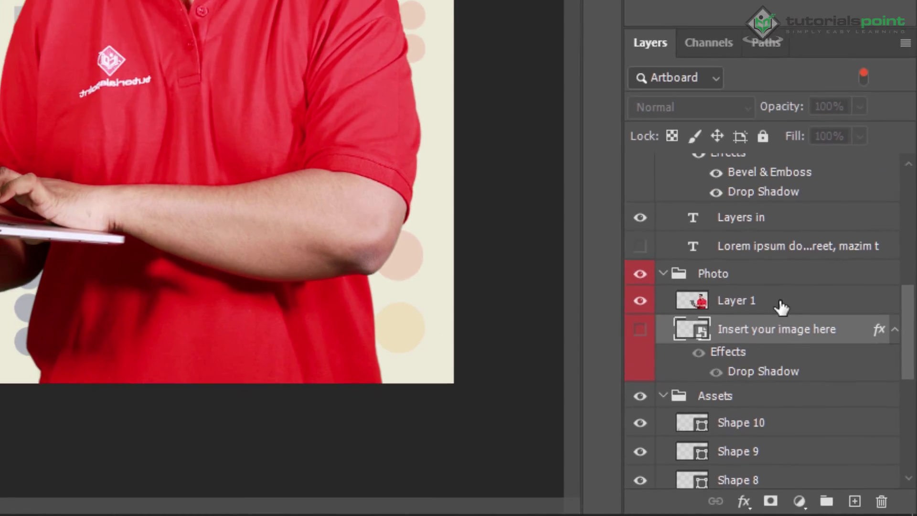
click(758, 268)
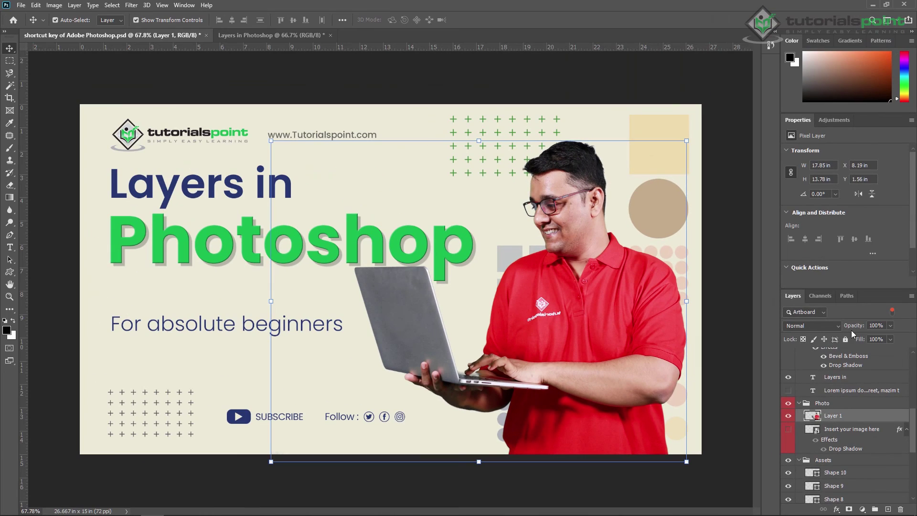
click(822, 325)
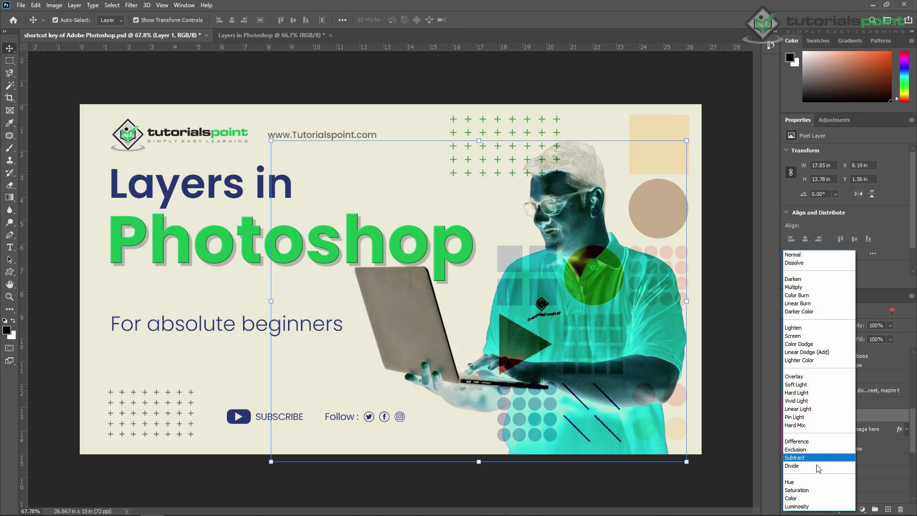
key(Escape)
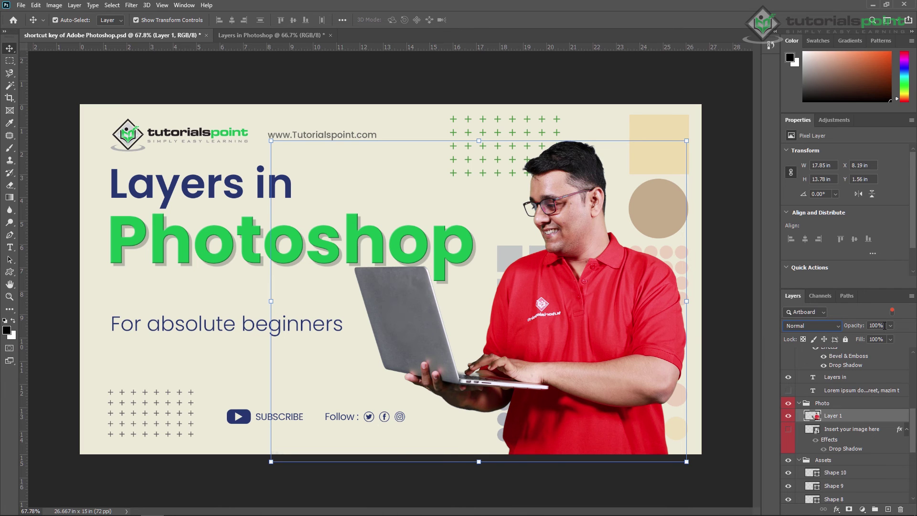
click(889, 326)
mouse_move(843, 340)
mouse_down()
mouse_move(892, 334)
mouse_move(872, 352)
mouse_move(855, 351)
mouse_up()
click(891, 339)
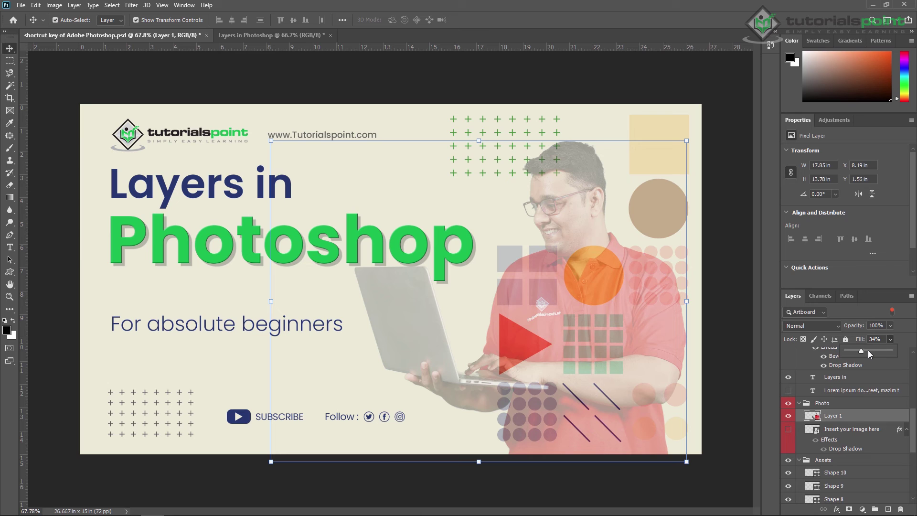
drag(869, 351, 887, 350)
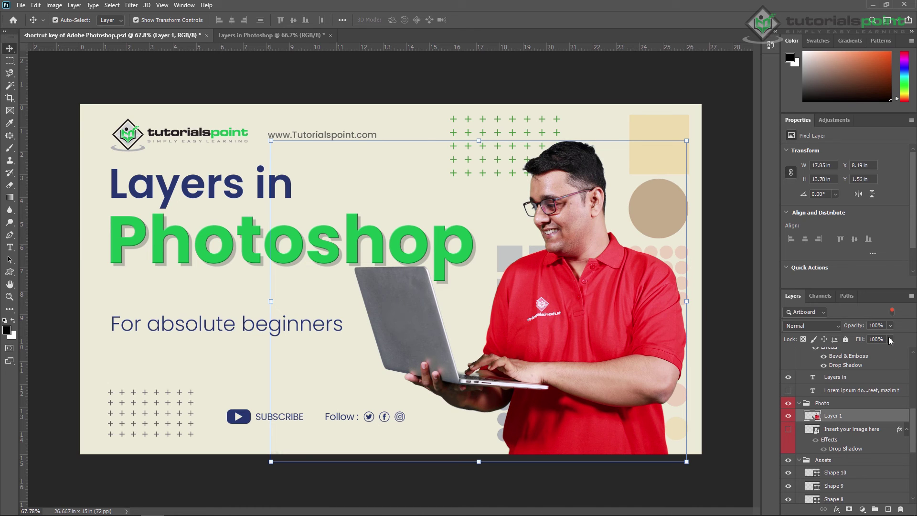
scroll(842, 392, up, 2)
click(842, 390)
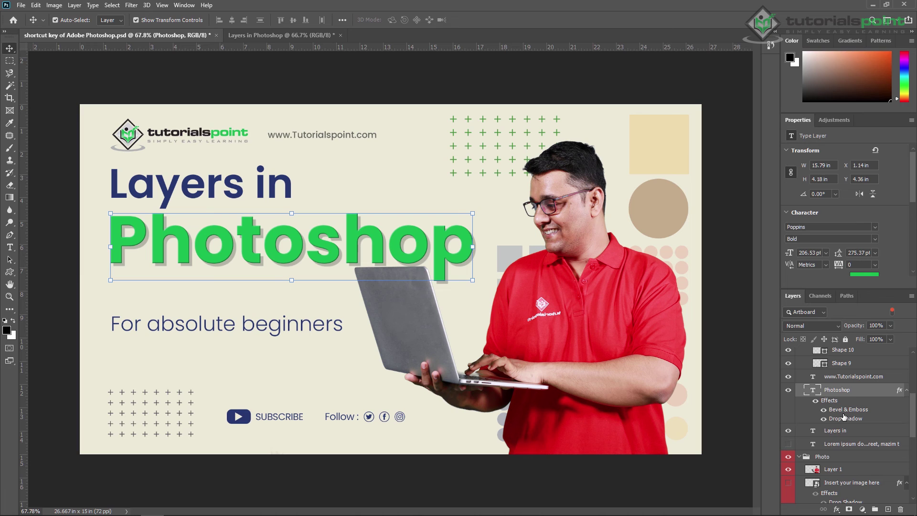
Copy the layer style from the Photoshop text layer.
click(848, 377)
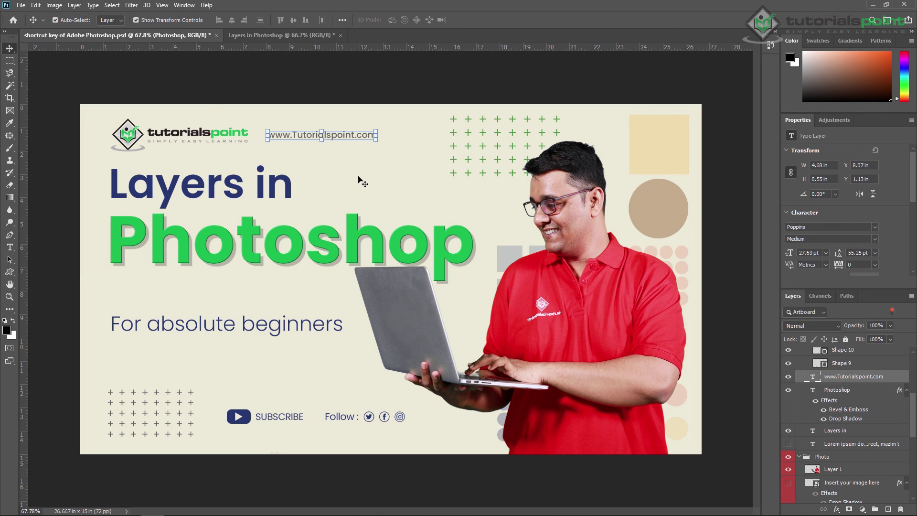
click(838, 392)
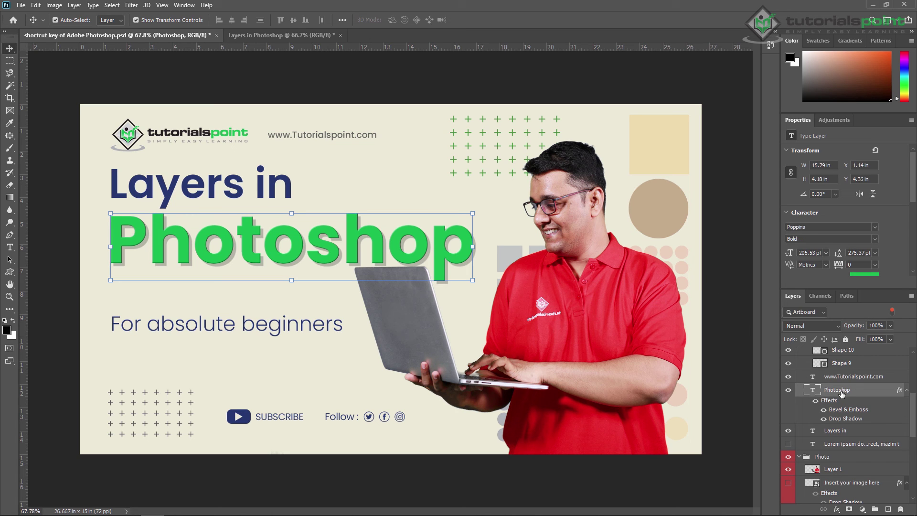
right_click(841, 391)
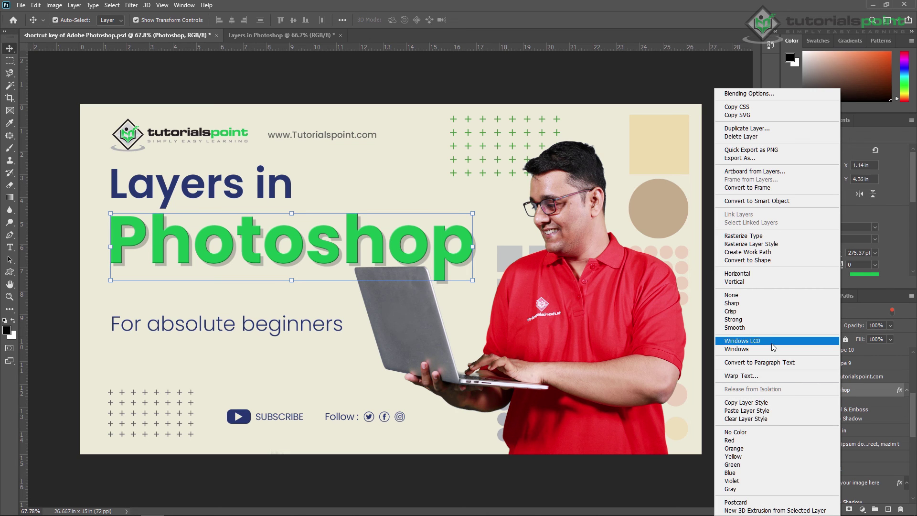
click(751, 404)
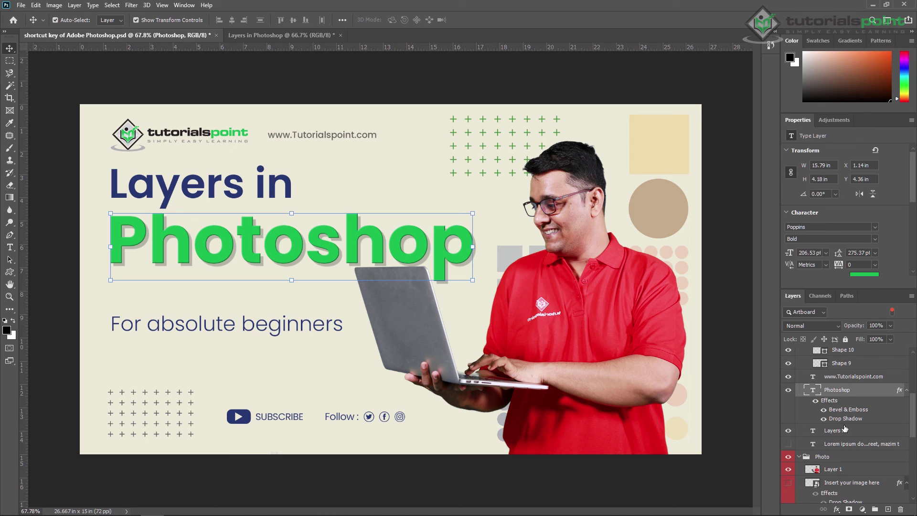
click(855, 376)
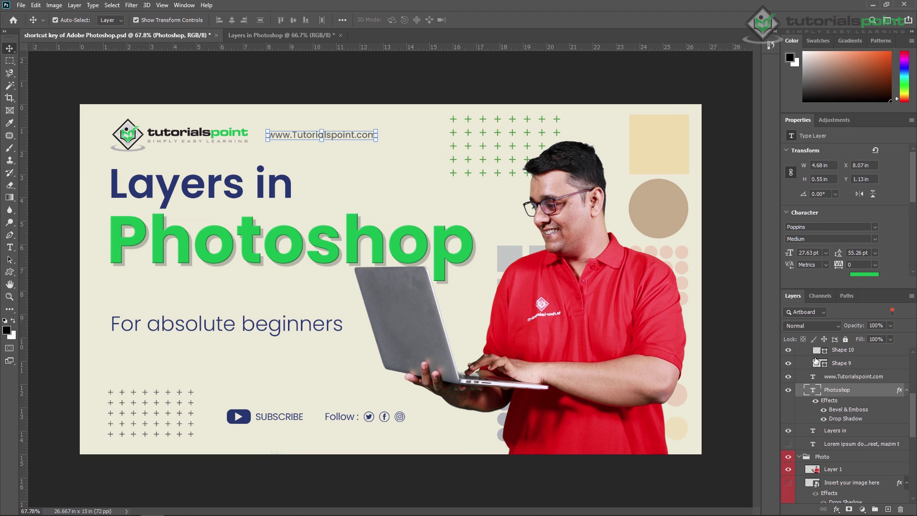
scroll(279, 144, up, 5)
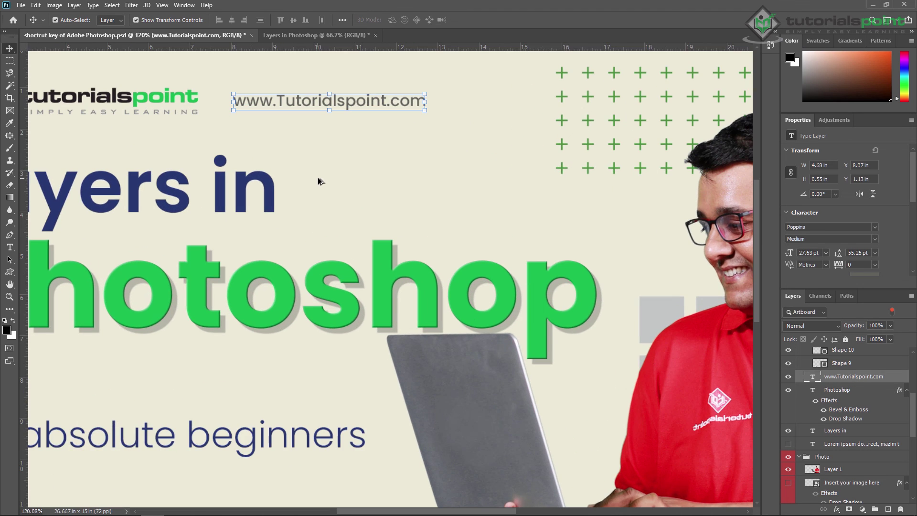
drag(434, 165, 511, 167)
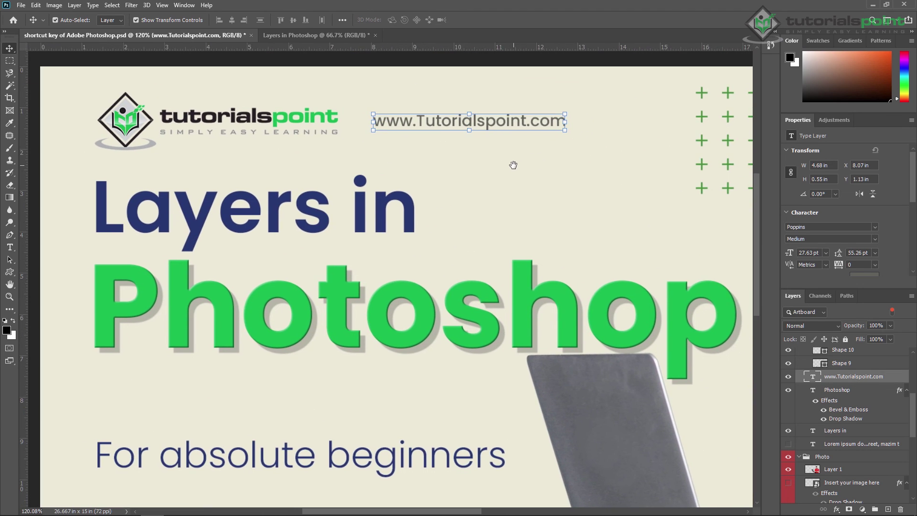
right_click(855, 376)
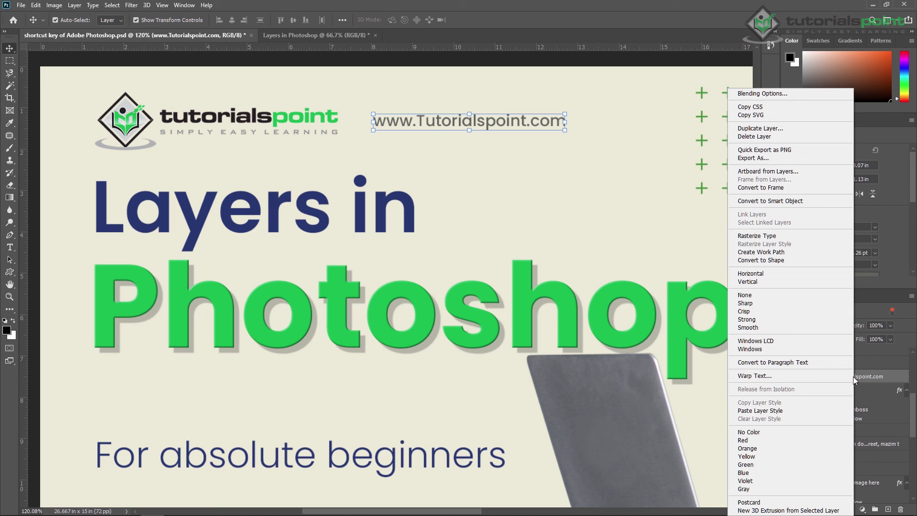
click(767, 412)
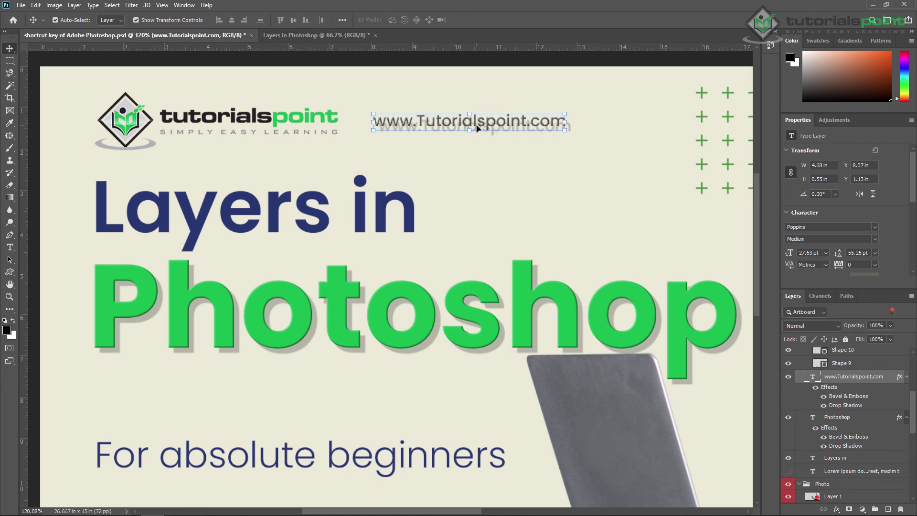
Paste the same bevel and drop shadow style onto the Layers in text layer.
right_click(406, 201)
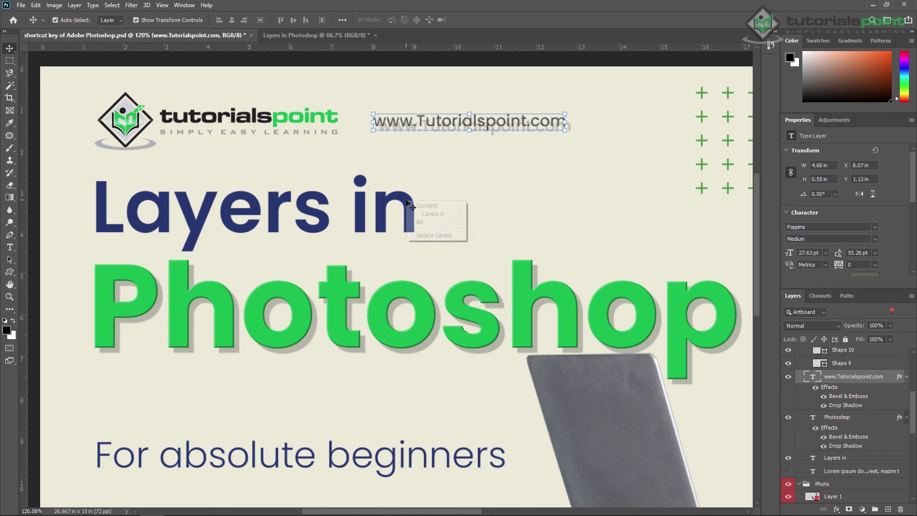
click(432, 214)
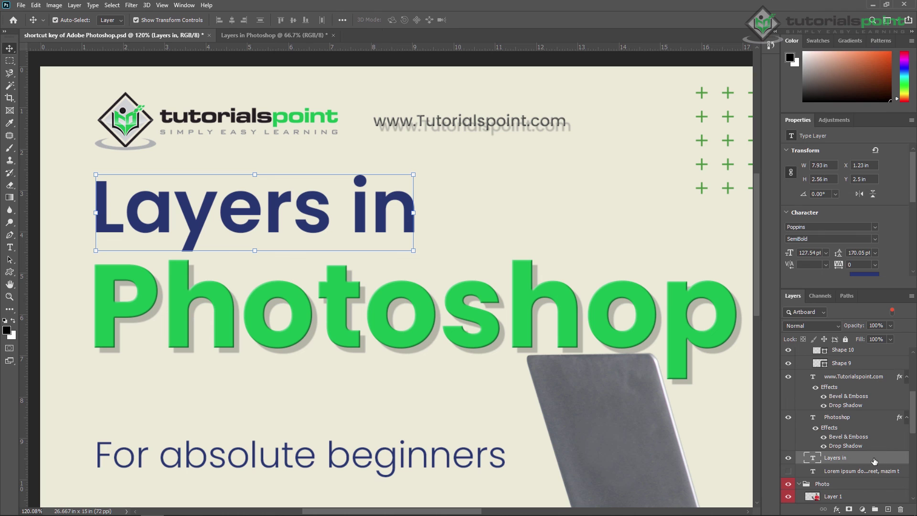
right_click(873, 461)
click(816, 354)
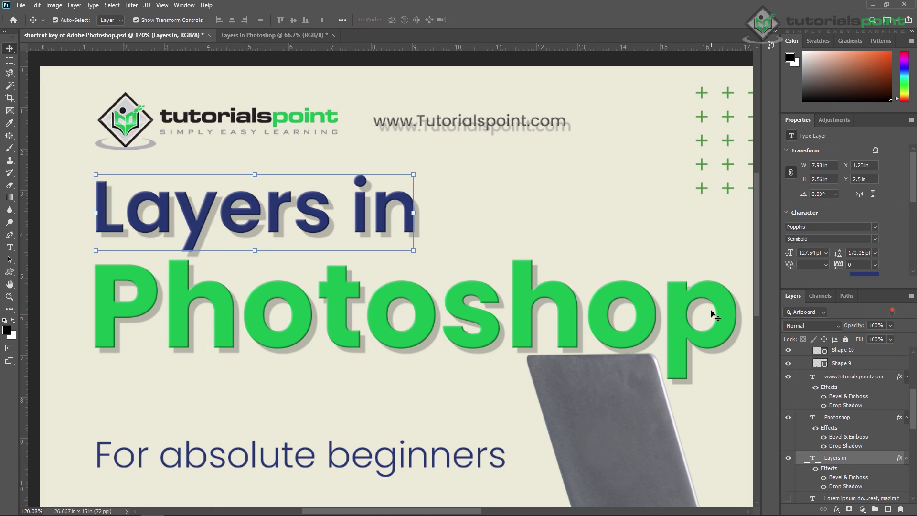
click(455, 201)
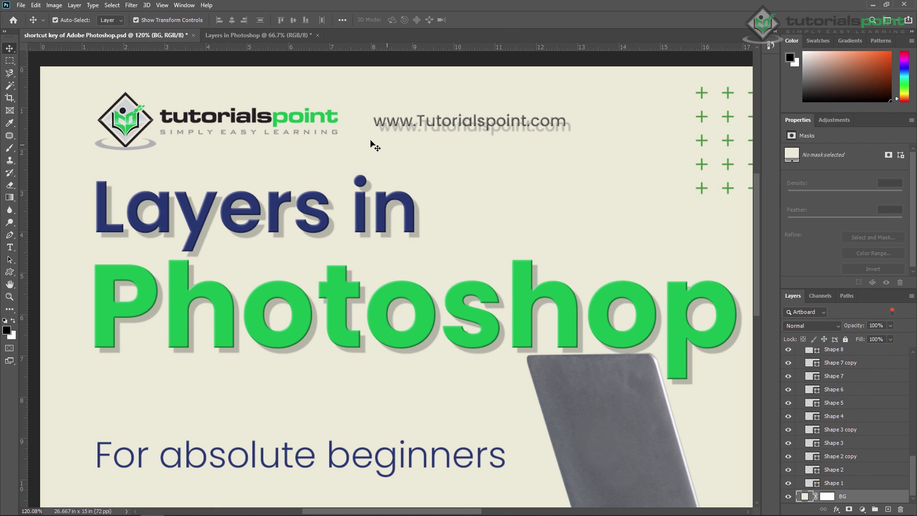
Clear the layer style on the Layers in text, stripping its bevel and drop shadow.
click(308, 215)
right_click(308, 215)
click(335, 214)
right_click(858, 354)
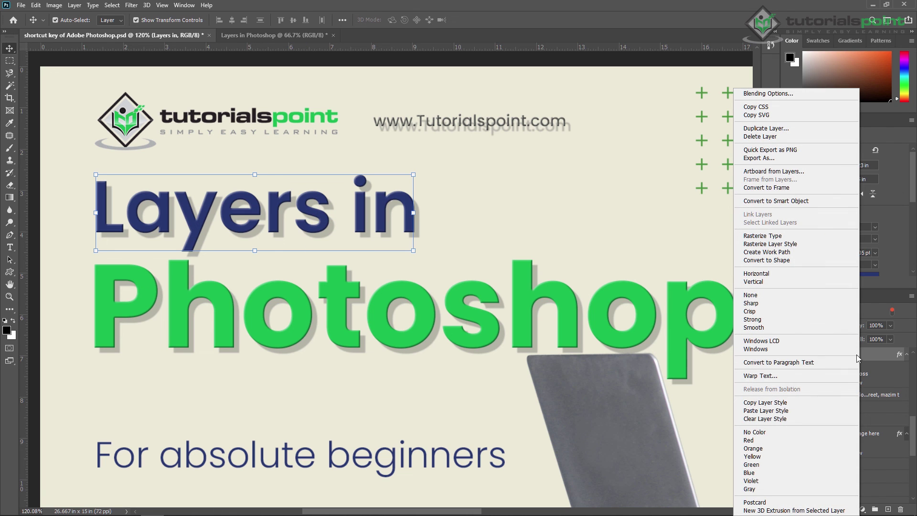
click(770, 420)
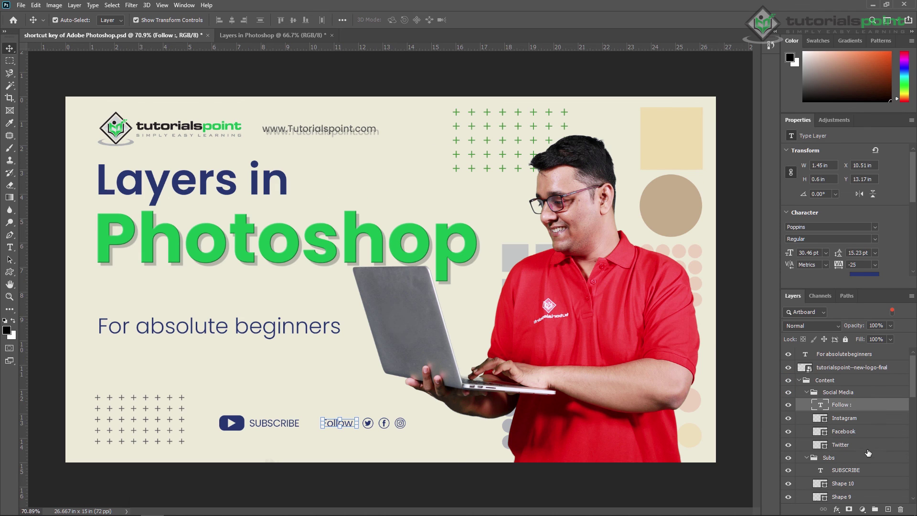
click(873, 432)
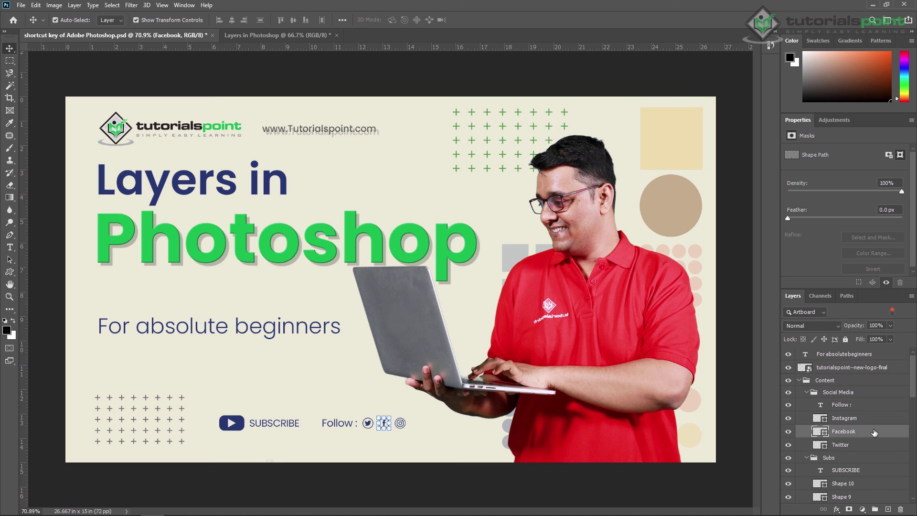